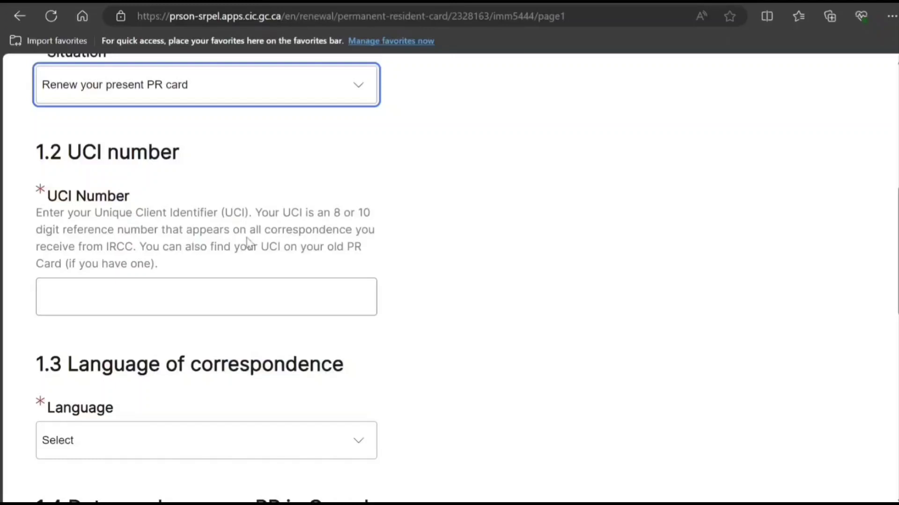
Step: Enter the applicant's ten-digit UCI number in section 1.2
left_click(208, 288)
type("9")
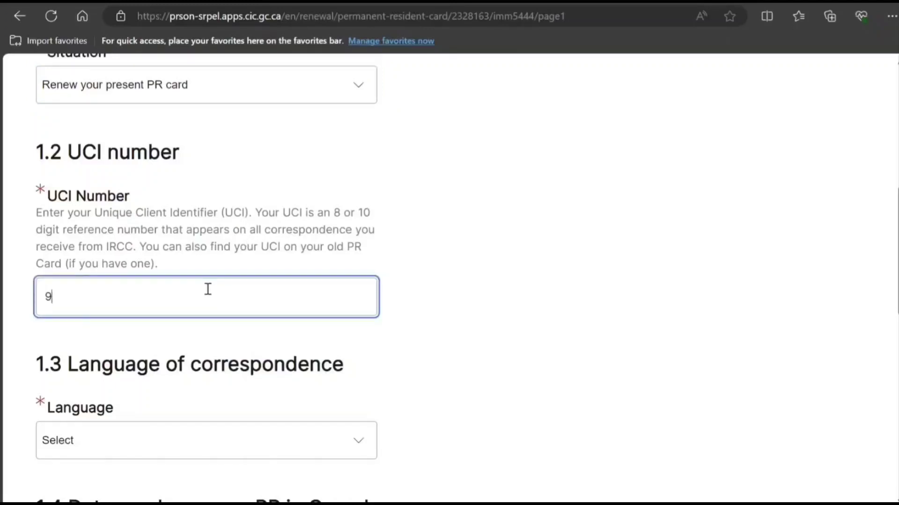
type("999999999")
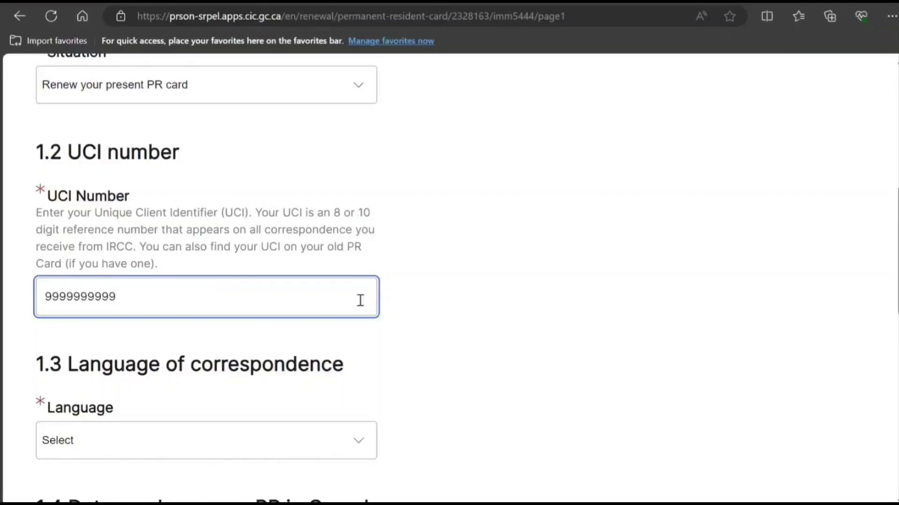
left_click(421, 296)
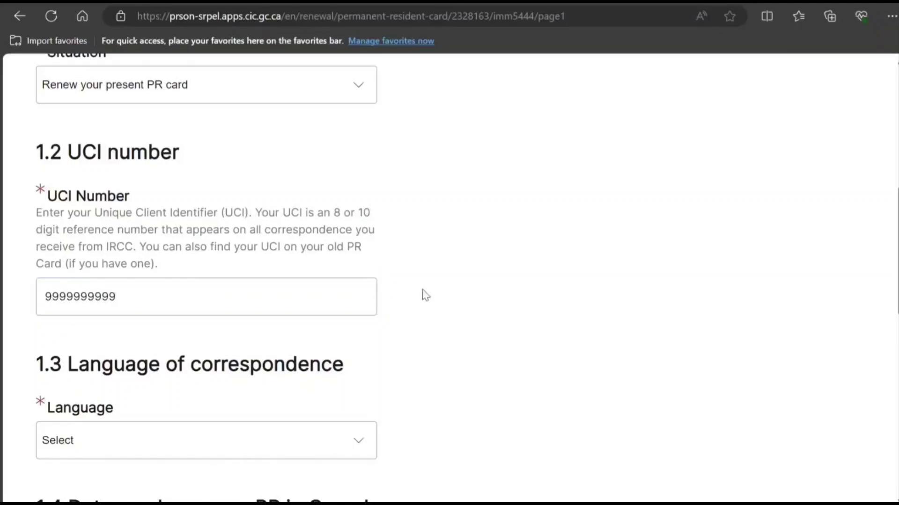
Step: Set the language of correspondence to English
scroll(426, 293, "down", 3)
left_click(207, 311)
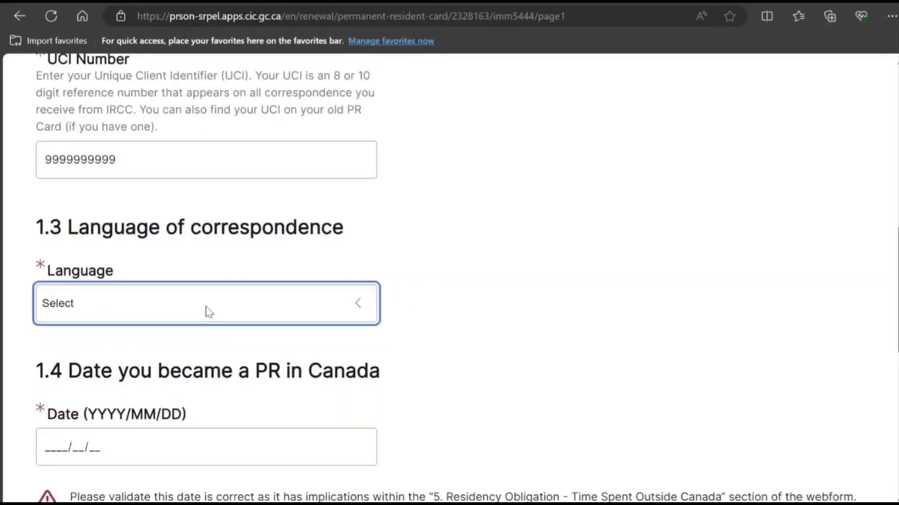
left_click(192, 346)
Step: Enter 2019/10/10 as the date of becoming a permanent resident in Canada
scroll(192, 346, "down", 4)
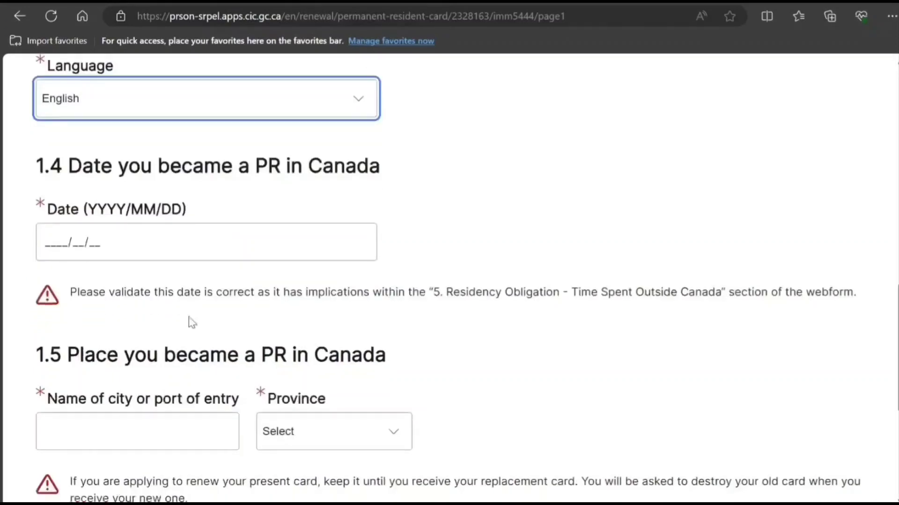
left_click(52, 239)
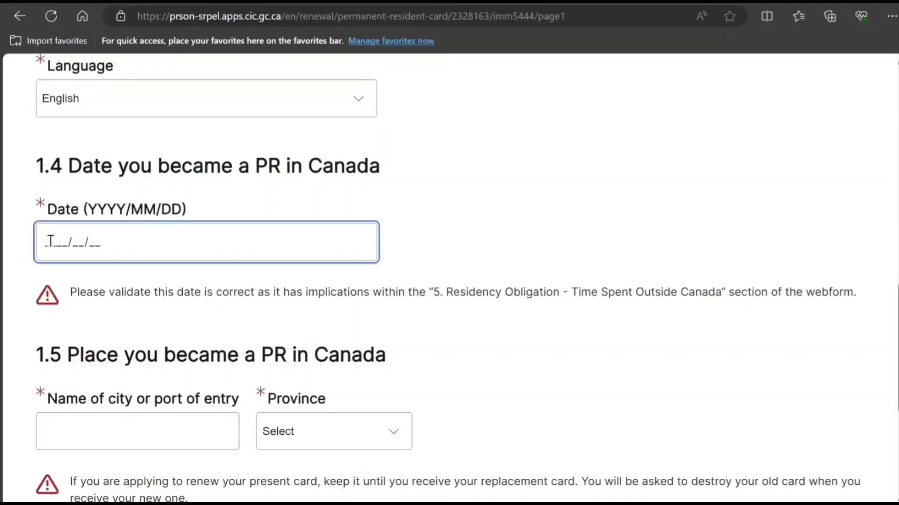
type("2019/10/")
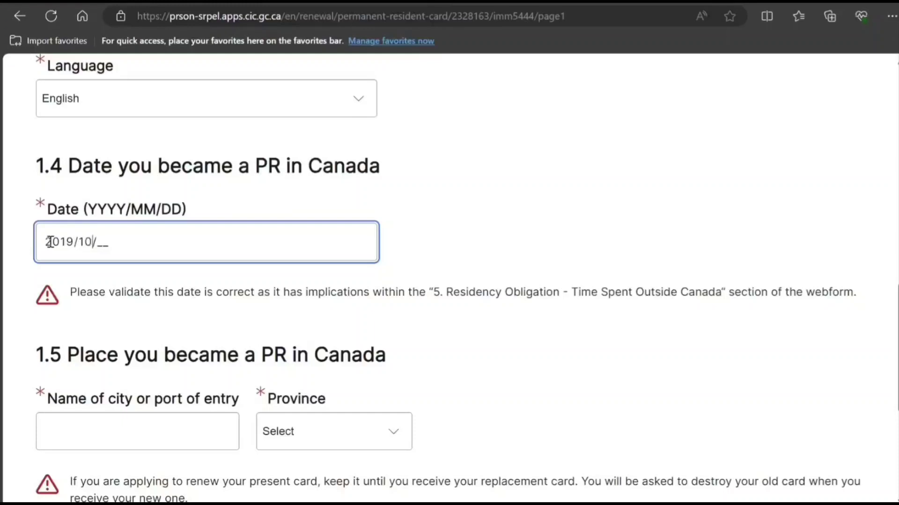
type("10")
Step: Enter Toronto Pearson Airport, Ontario, as the place of becoming a PR, and save the page to continue to Personal Details
scroll(459, 212, "down", 3)
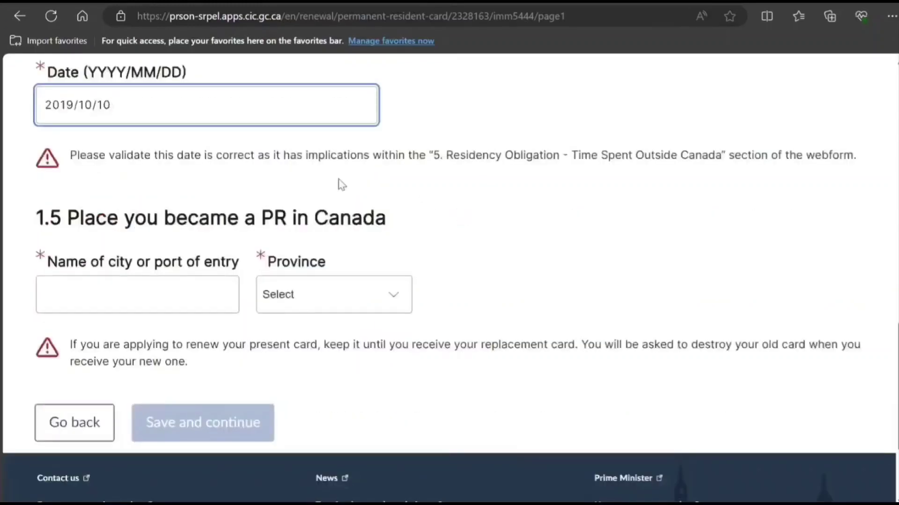
left_click(357, 301)
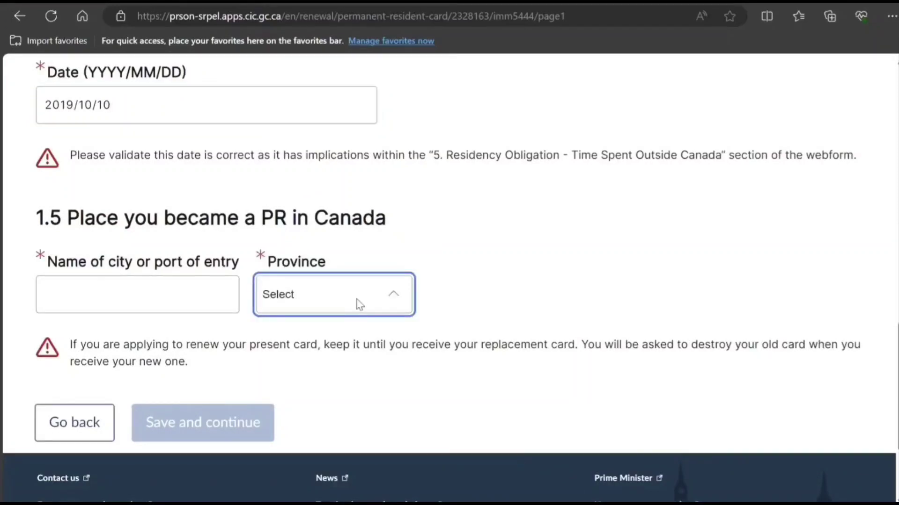
left_click(364, 211)
left_click(187, 299)
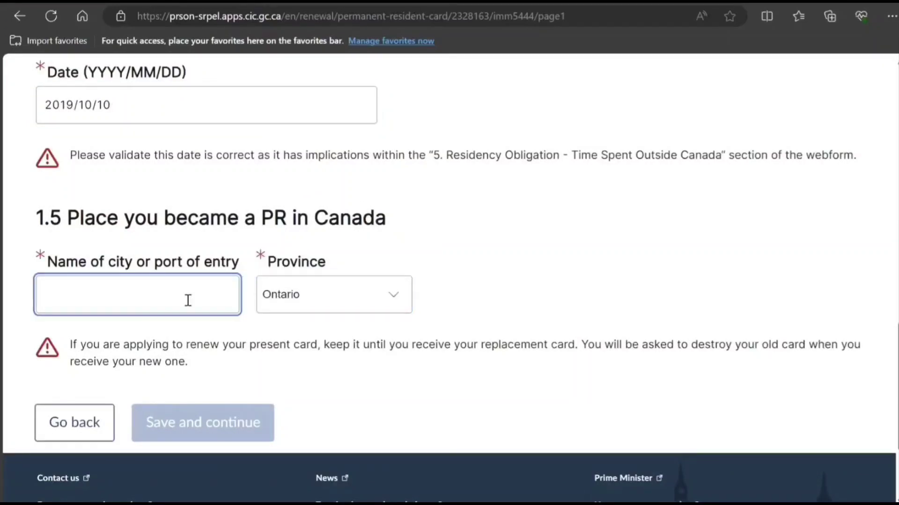
type("Toronto")
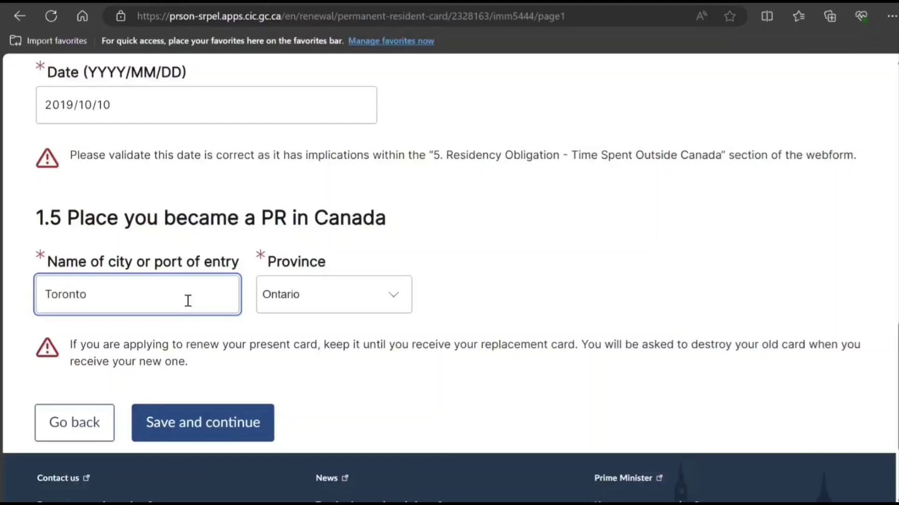
type(" Pear")
type("sin")
key("BackSpace")
key("BackSpace")
key("BackSpace")
type("p")
key("BackSpace")
type("on Airpo")
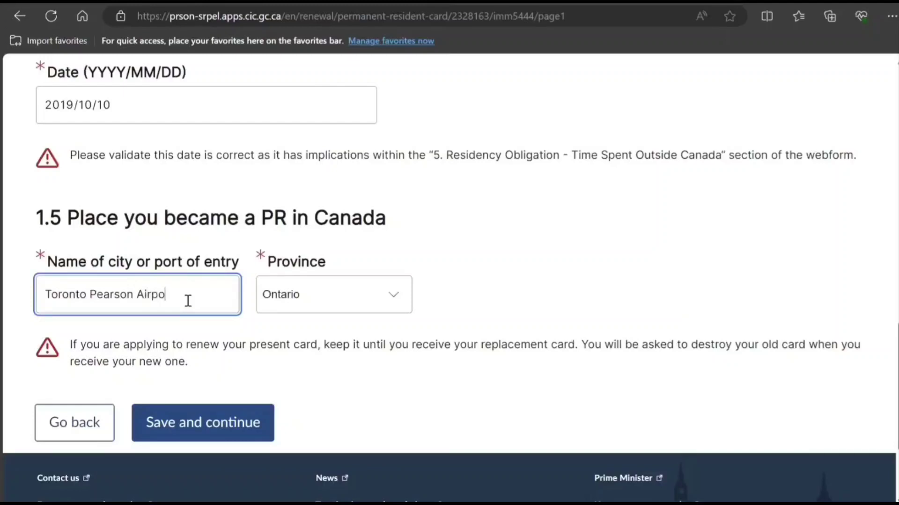
type("rt")
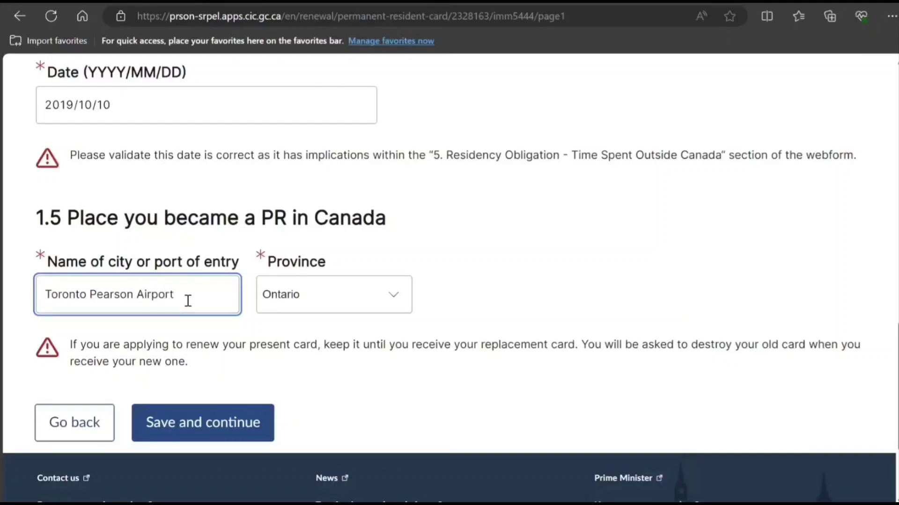
left_click(215, 422)
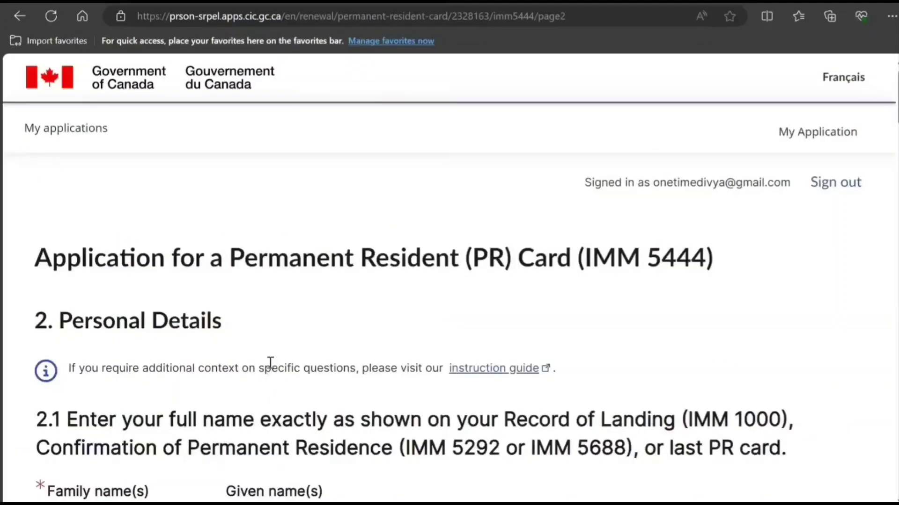
Step: Enter the applicant's family name and given name in section 2.1, as shown on the landing record or last PR card
scroll(270, 363, "down", 3)
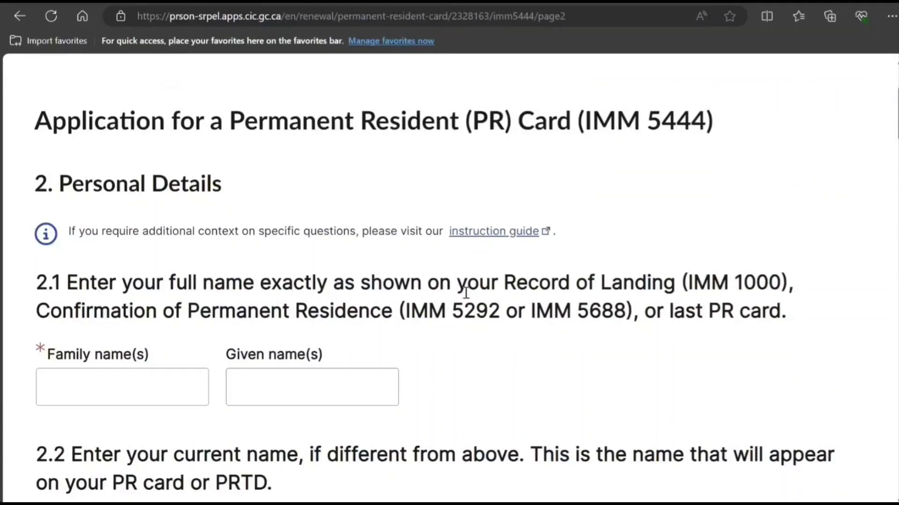
scroll(465, 293, "down", 1)
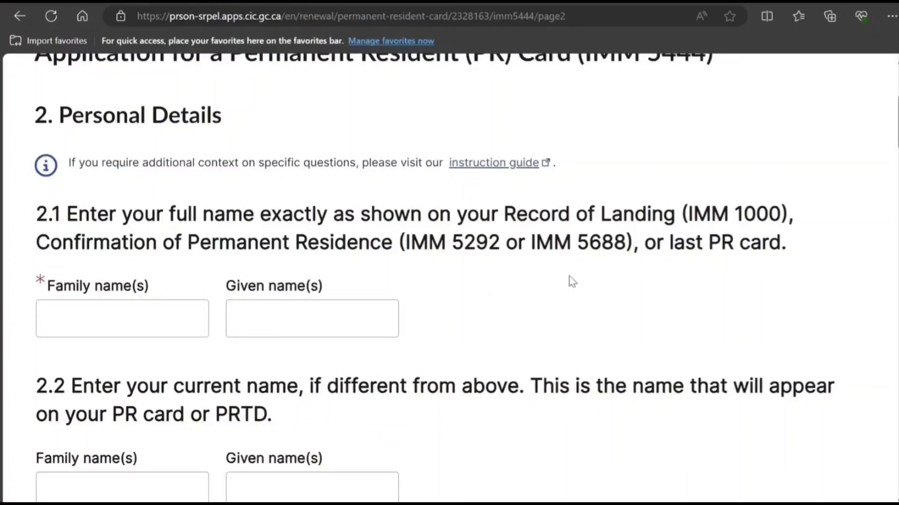
scroll(559, 283, "down", 1)
scroll(553, 284, "down", 2)
left_click(75, 170)
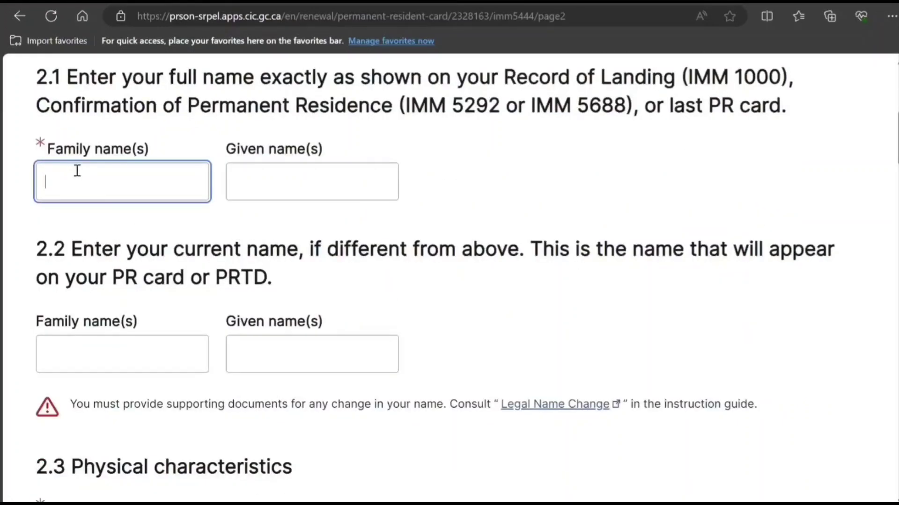
type("Smith")
key("Tab")
type("John")
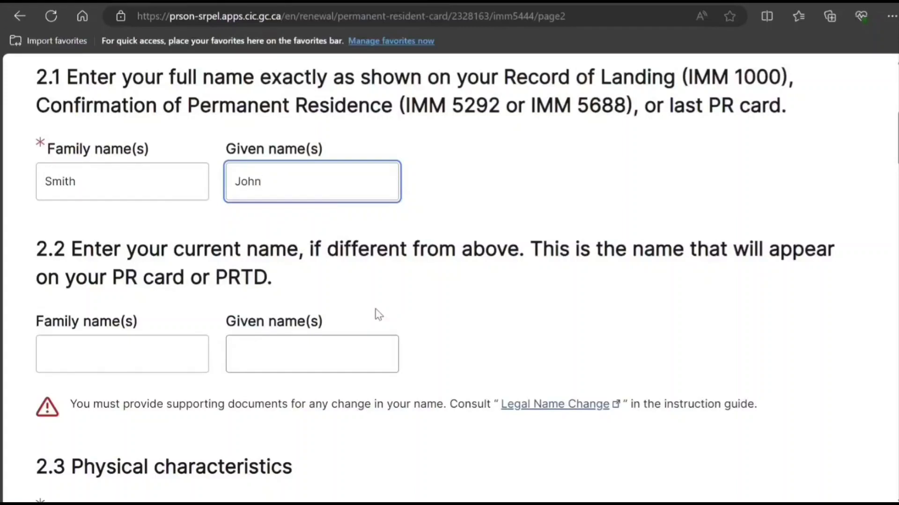
Step: Set the gender to Male and the eye colour to Black under Physical characteristics
scroll(220, 321, "down", 3)
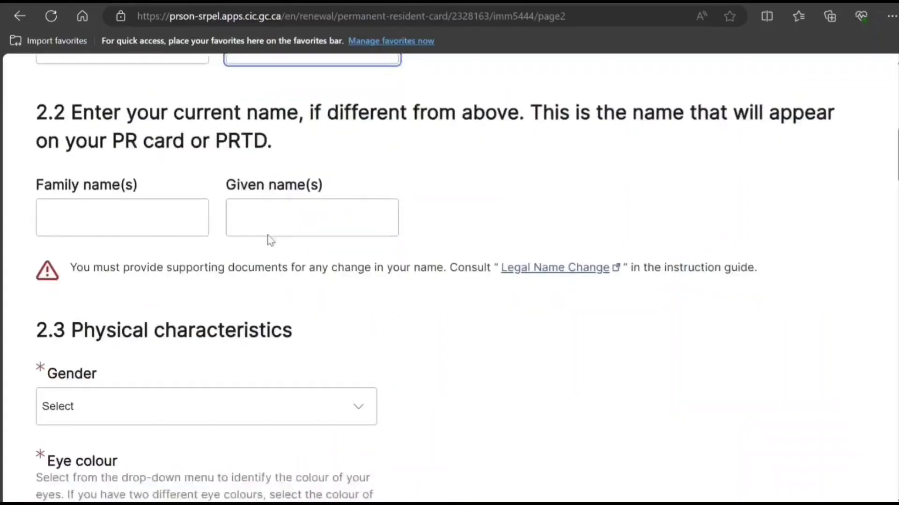
scroll(307, 251, "down", 4)
left_click(267, 219)
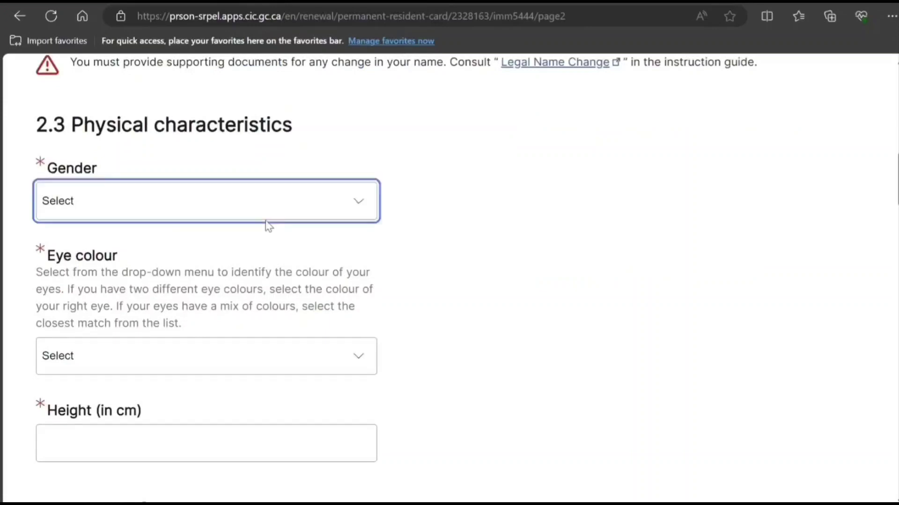
left_click(231, 263)
scroll(328, 266, "down", 2)
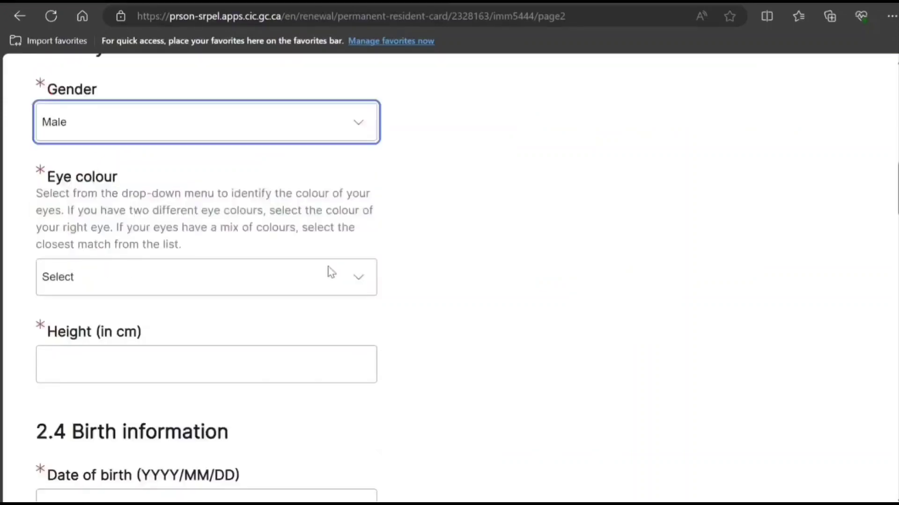
scroll(332, 272, "down", 1)
left_click(279, 235)
left_click(241, 267)
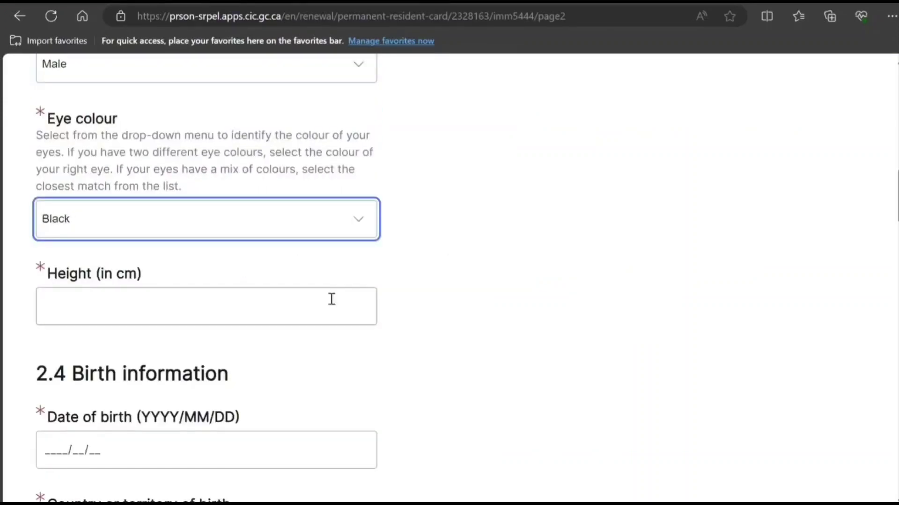
Step: Enter a height of 175 cm under Physical characteristics
left_click(227, 305)
type("1")
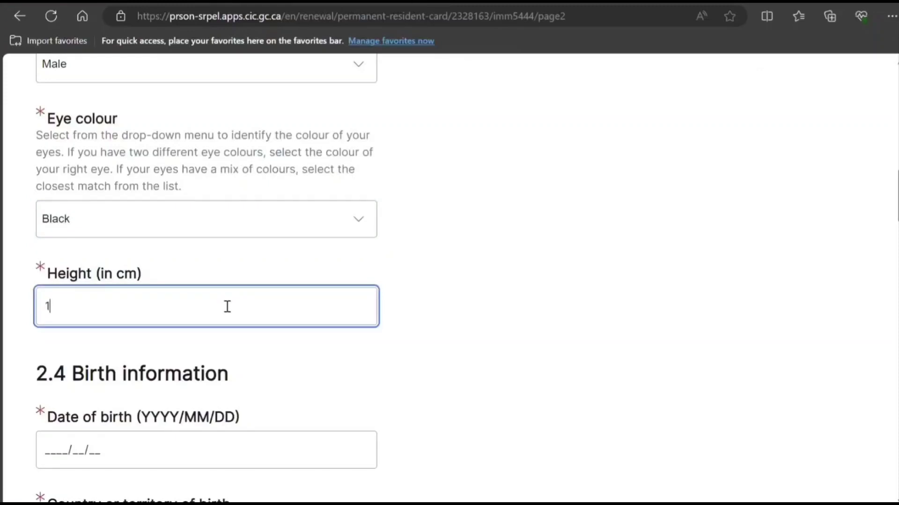
type("75")
Step: Enter the applicant's date of birth and choose India as the country of birth
scroll(227, 307, "down", 4)
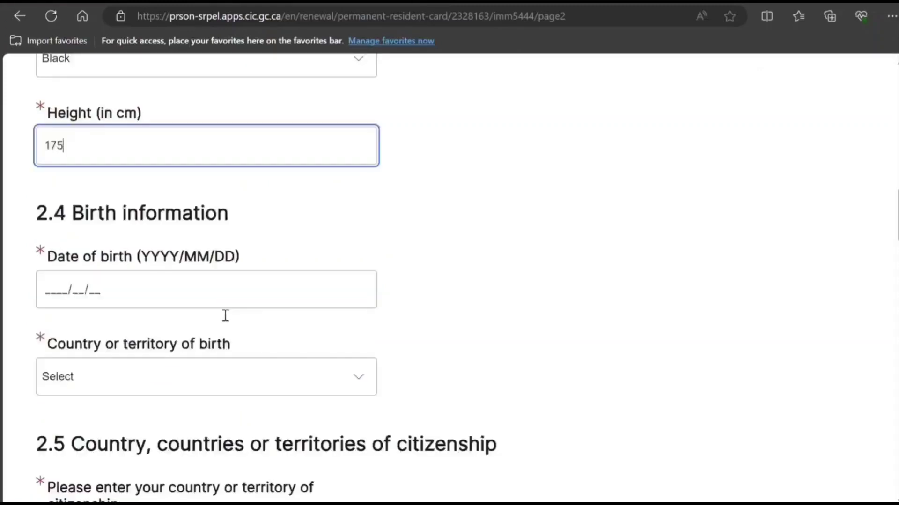
left_click(100, 253)
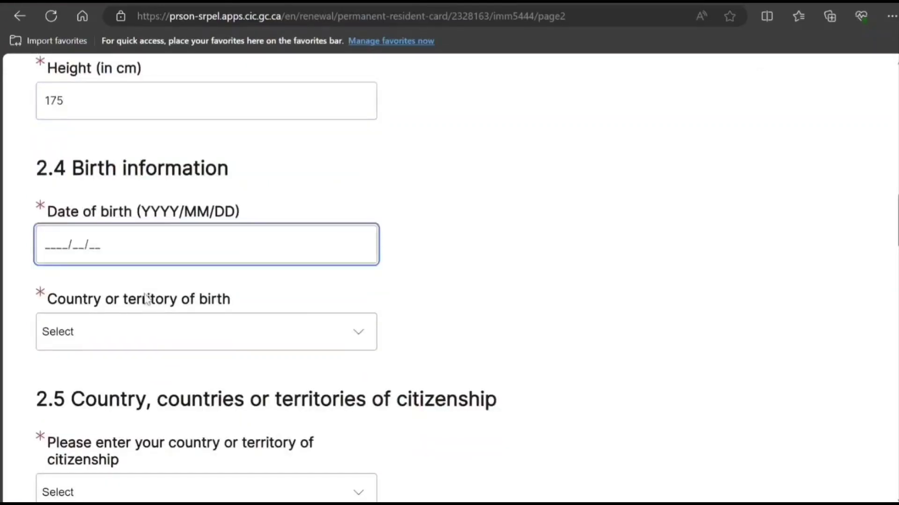
type("1996/")
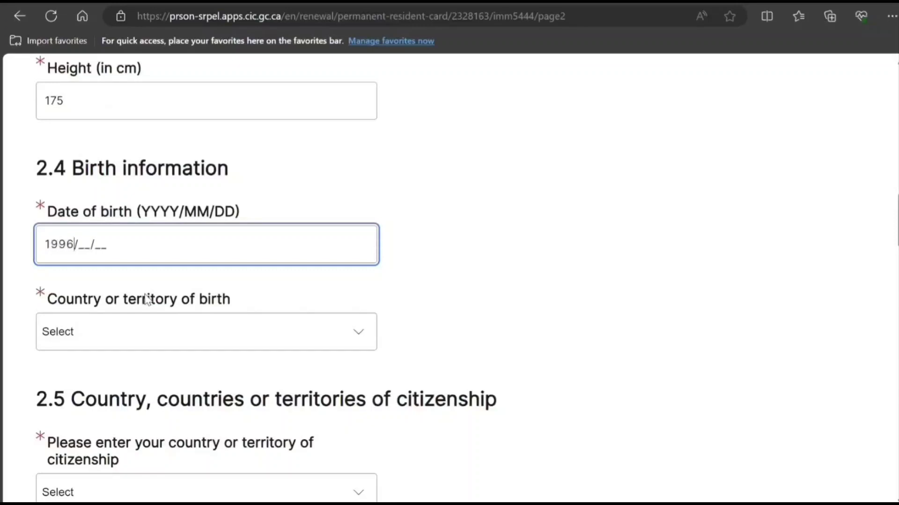
type("10/10")
left_click(147, 335)
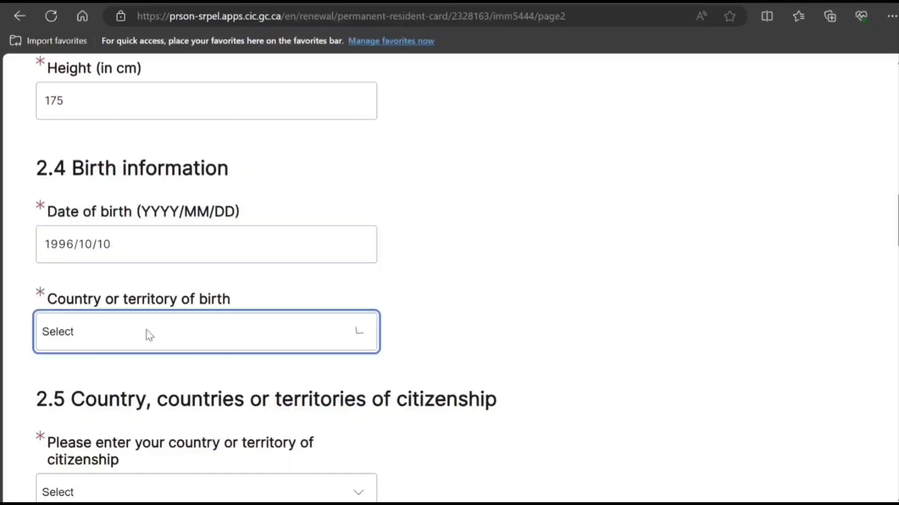
type("in")
key("Return")
Step: Choose India as the country or territory of citizenship in section 2.5
scroll(150, 334, "down", 3)
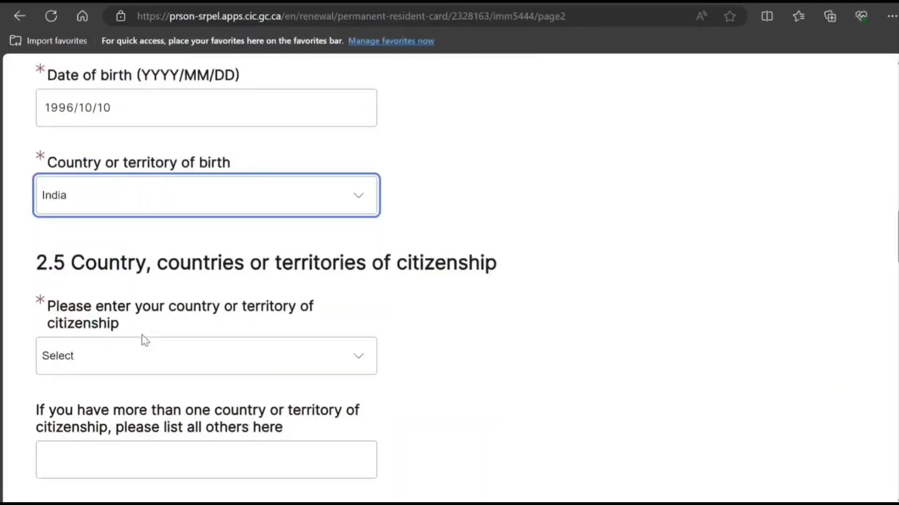
left_click(122, 371)
type("in")
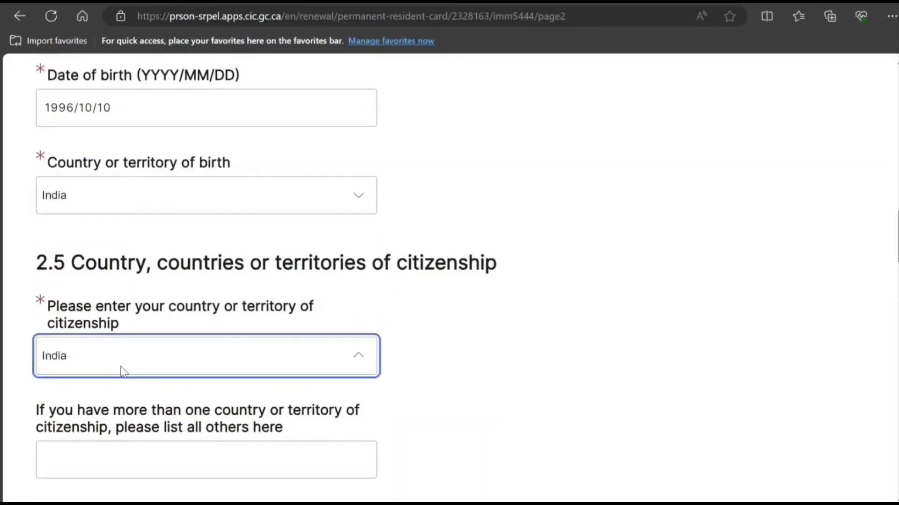
key("Return")
Step: Enter the street number and street name of the current residential address in section 2.6
scroll(375, 423, "down", 3)
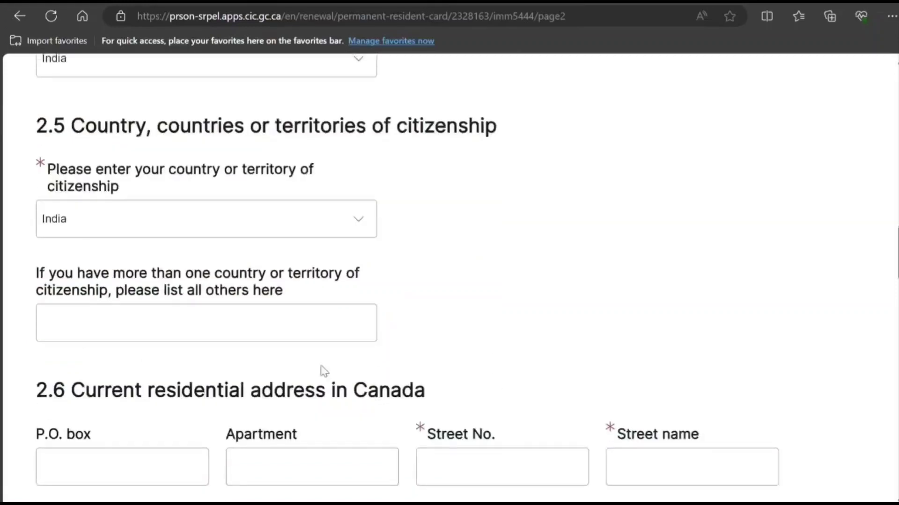
scroll(284, 356, "down", 3)
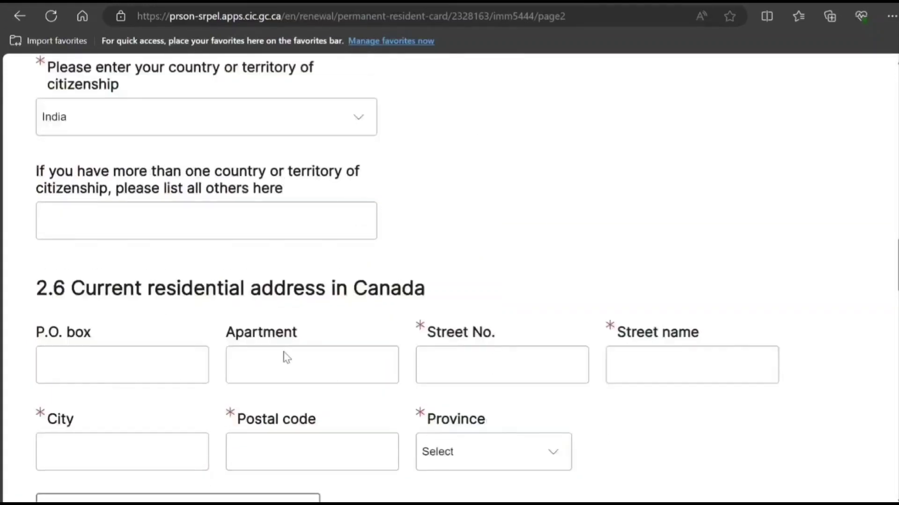
scroll(286, 357, "down", 2)
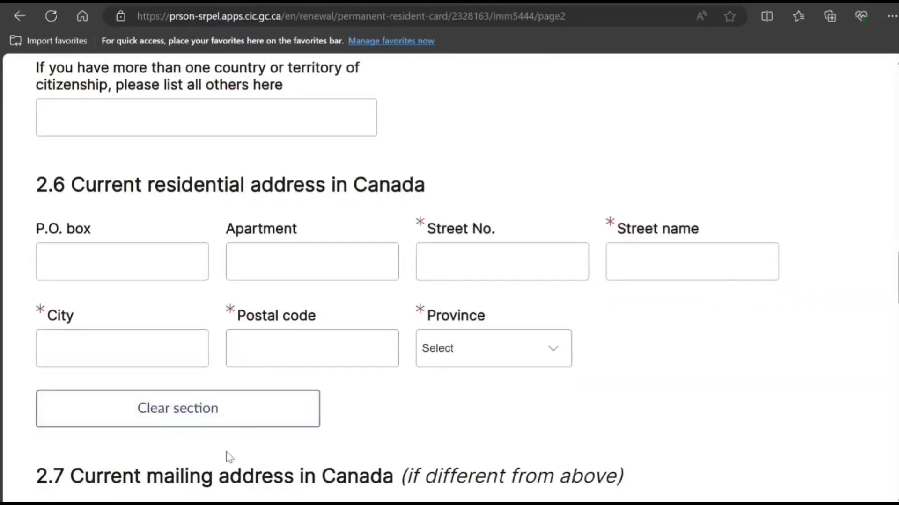
left_click(492, 260)
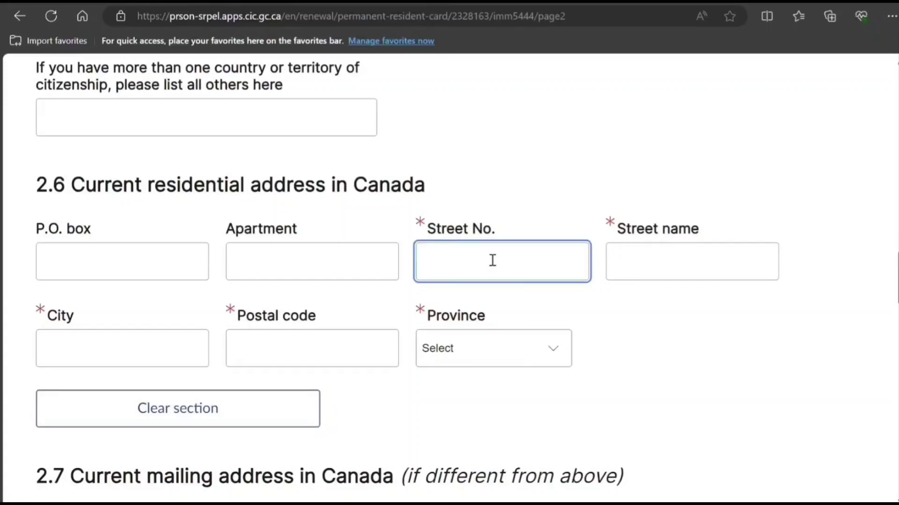
type("87787")
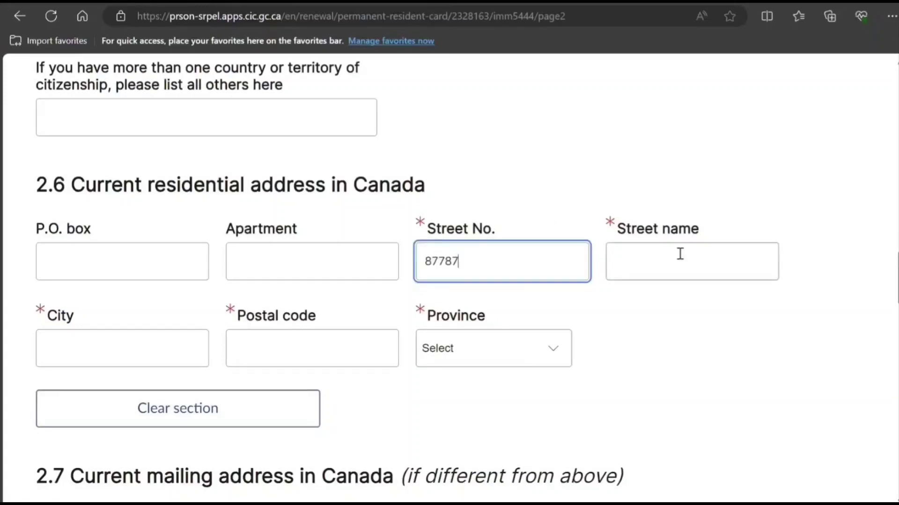
left_click(679, 255)
type("jnjnjjj")
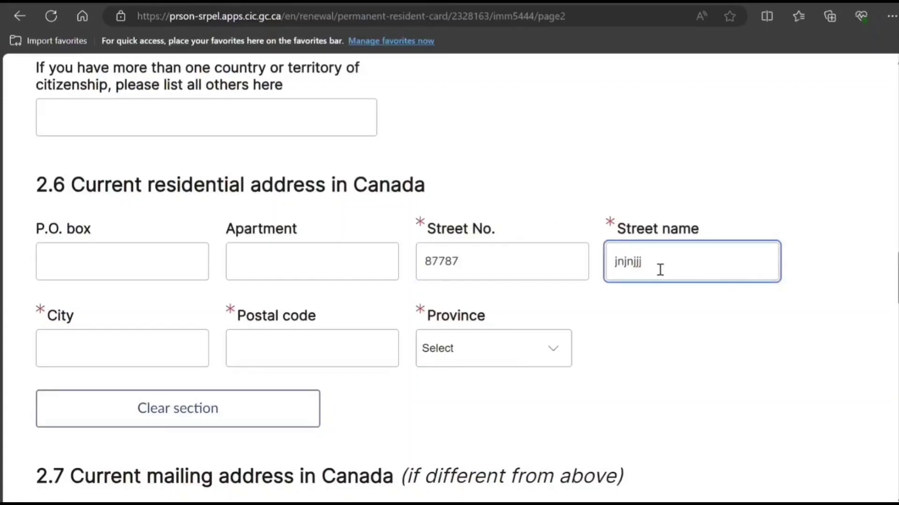
Step: Complete the residential address in section 2.6 with the city, Ontario as the province, and the postal code
left_click(107, 355)
type("nkn")
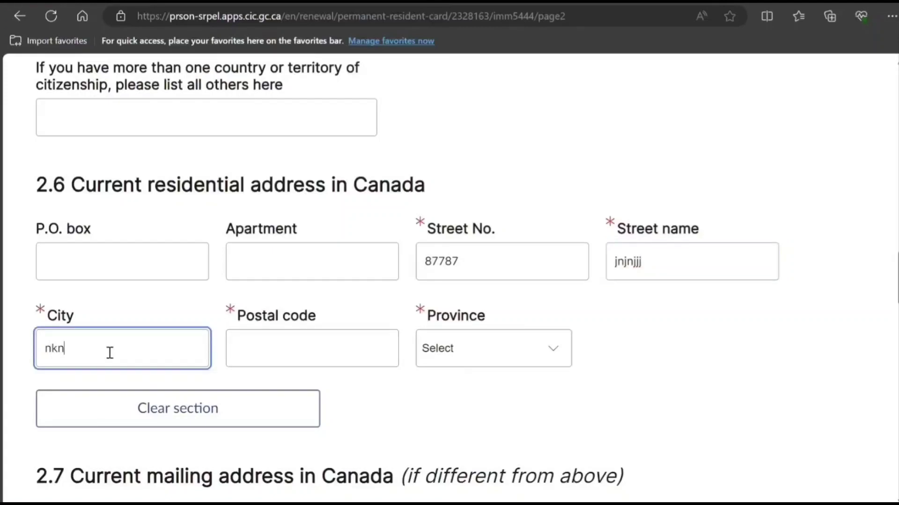
type("nkknn")
double_click(109, 353)
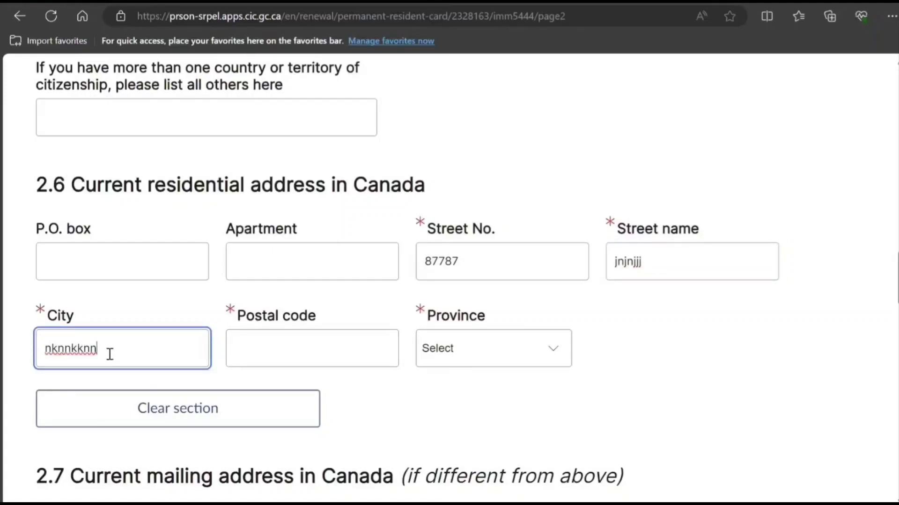
left_click(520, 348)
left_click(492, 267)
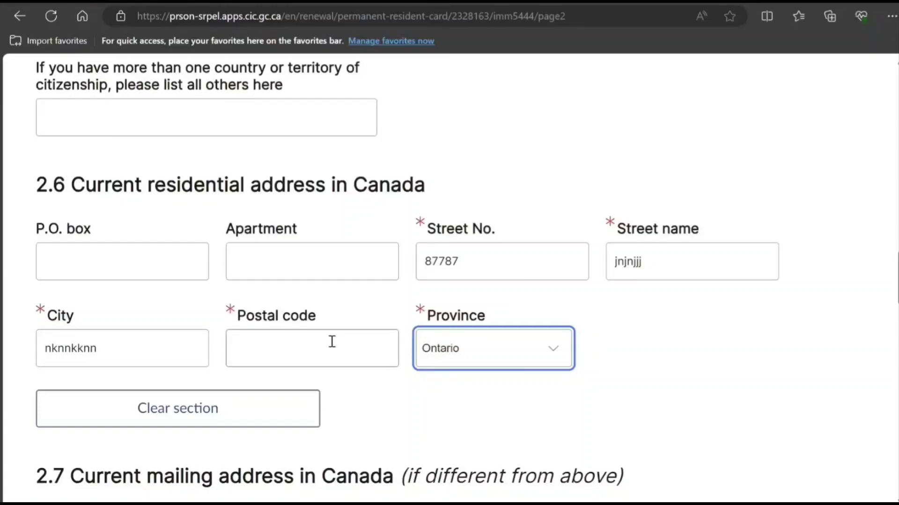
left_click(328, 352)
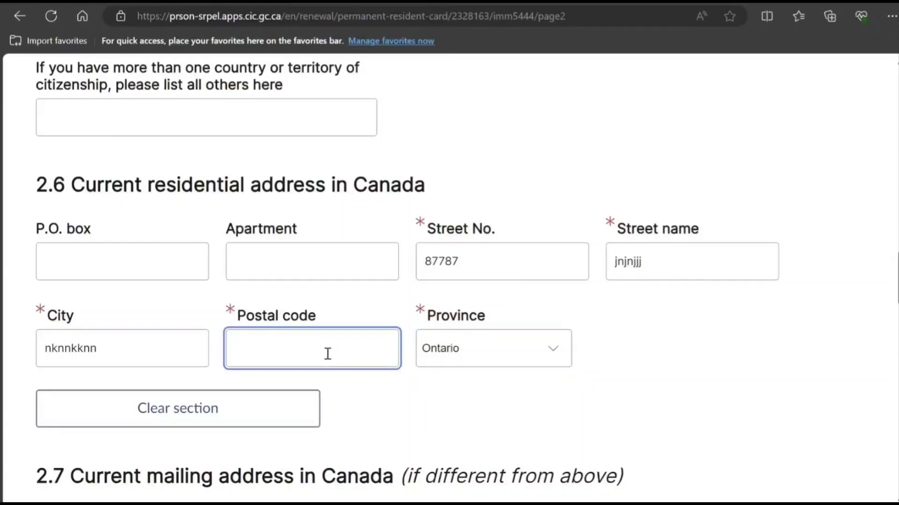
type("Z9N 4Z3")
Step: Fill in section 2.9 with a Canada/US primary telephone of type Cellular and enter the phone number
scroll(328, 354, "down", 3)
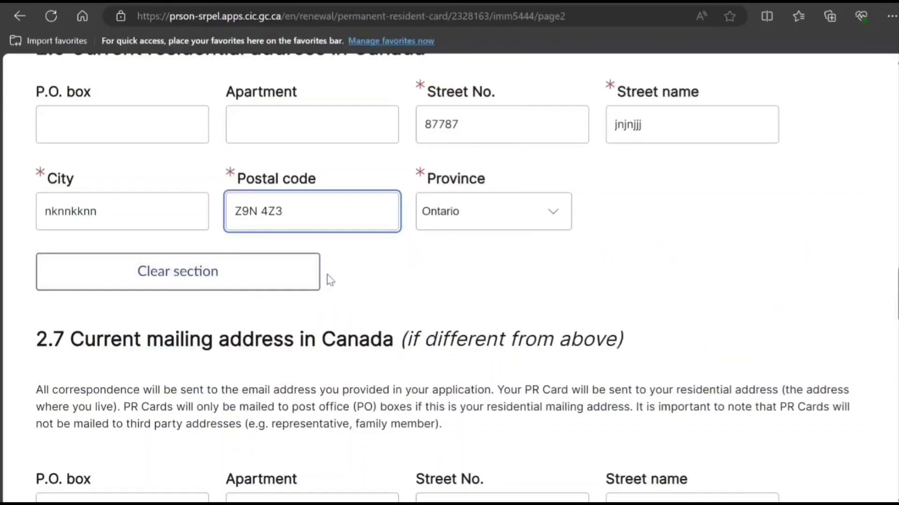
scroll(394, 101, "down", 3)
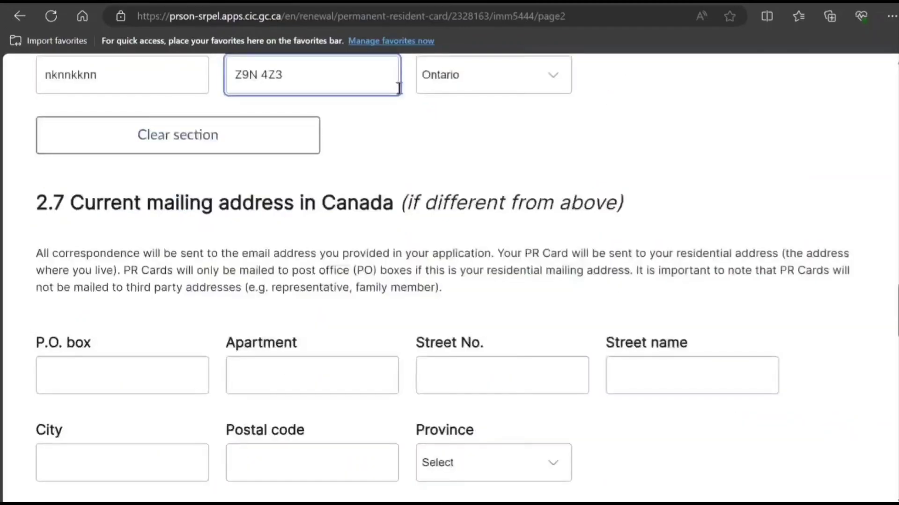
scroll(399, 89, "down", 4)
scroll(576, 154, "up", 3)
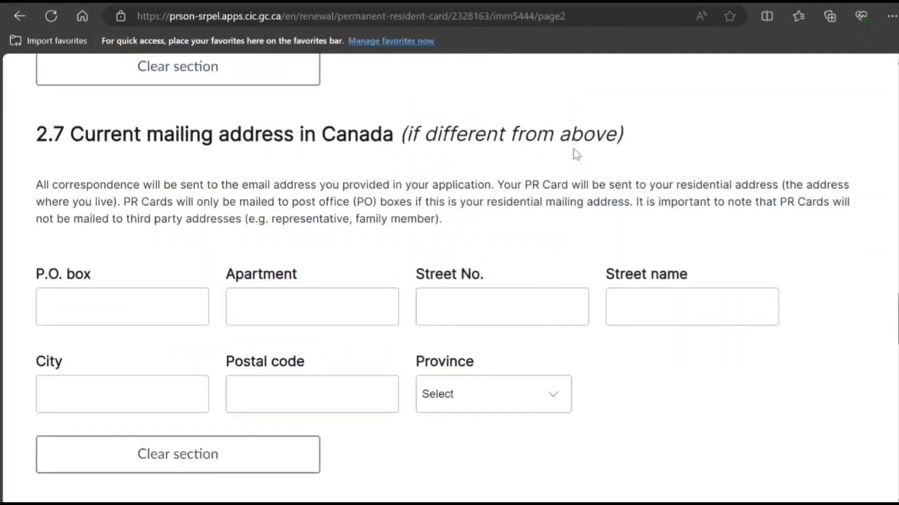
scroll(576, 155, "down", 4)
scroll(465, 154, "down", 3)
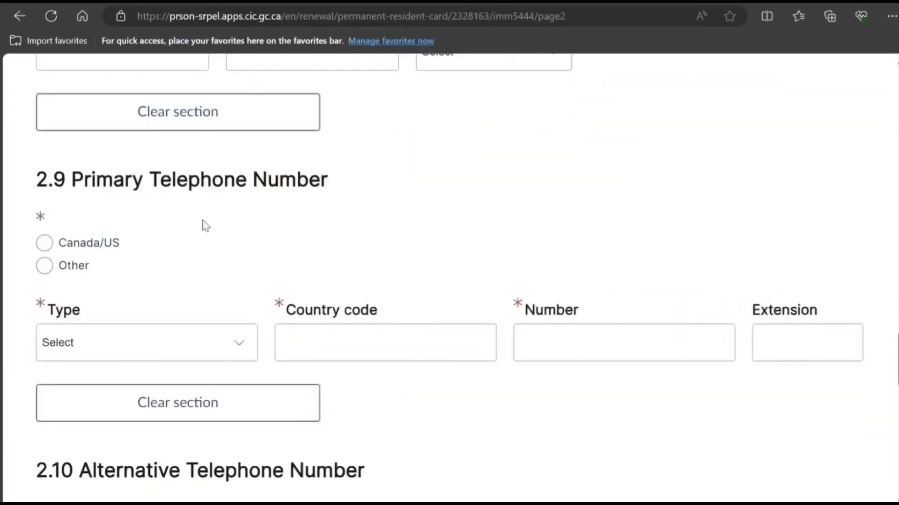
left_click(45, 243)
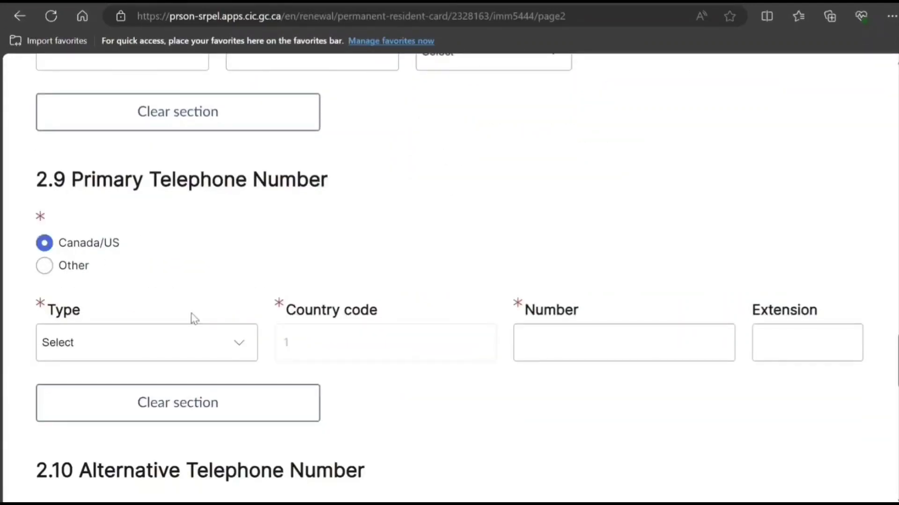
left_click(232, 347)
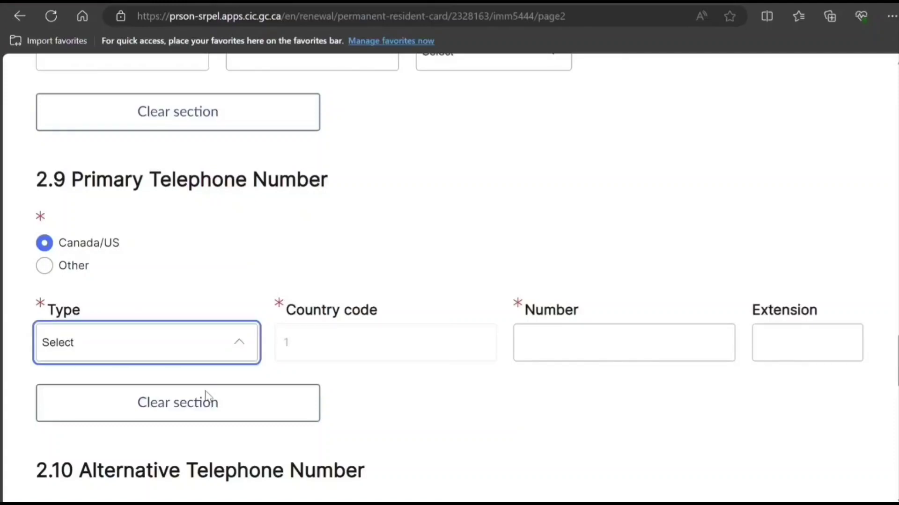
left_click(207, 401)
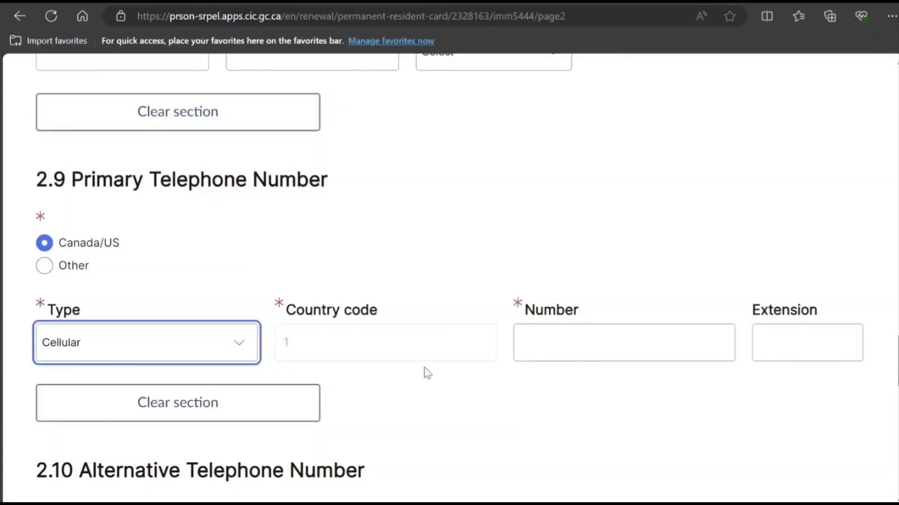
left_click(602, 345)
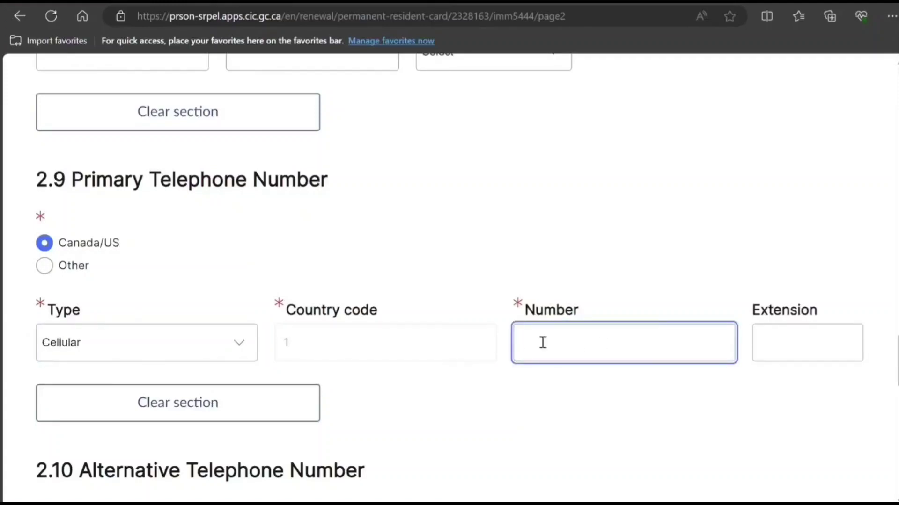
type("999-999-99999999")
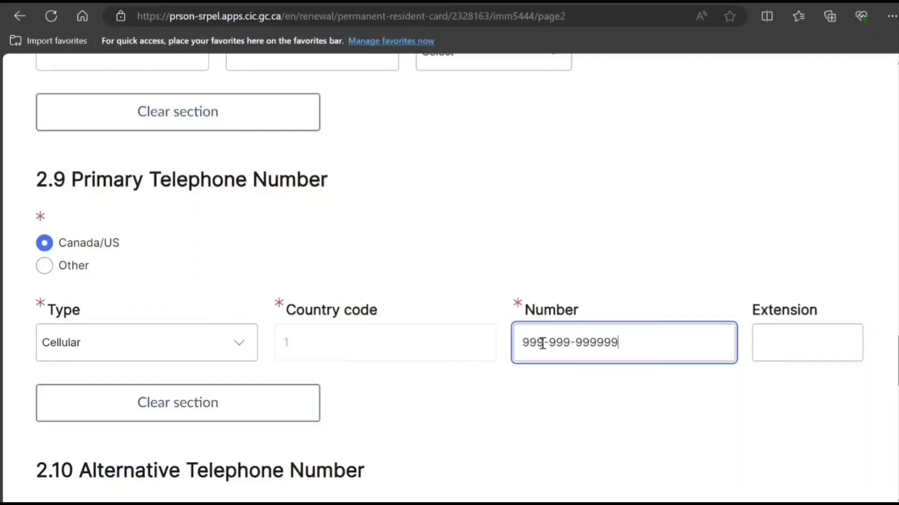
Step: Answer Yes in section 2.11 to being contacted at the account's email address
scroll(531, 336, "down", 2)
scroll(531, 338, "down", 1)
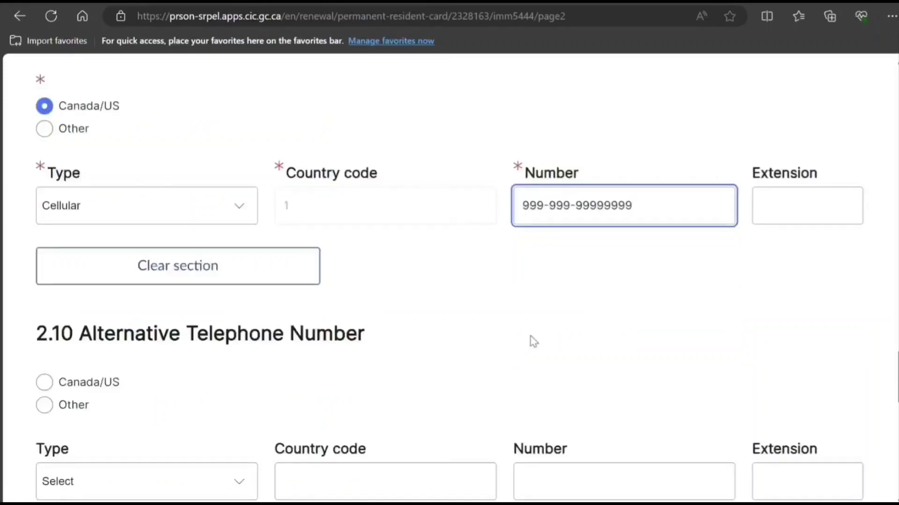
scroll(515, 340, "down", 3)
scroll(148, 313, "down", 4)
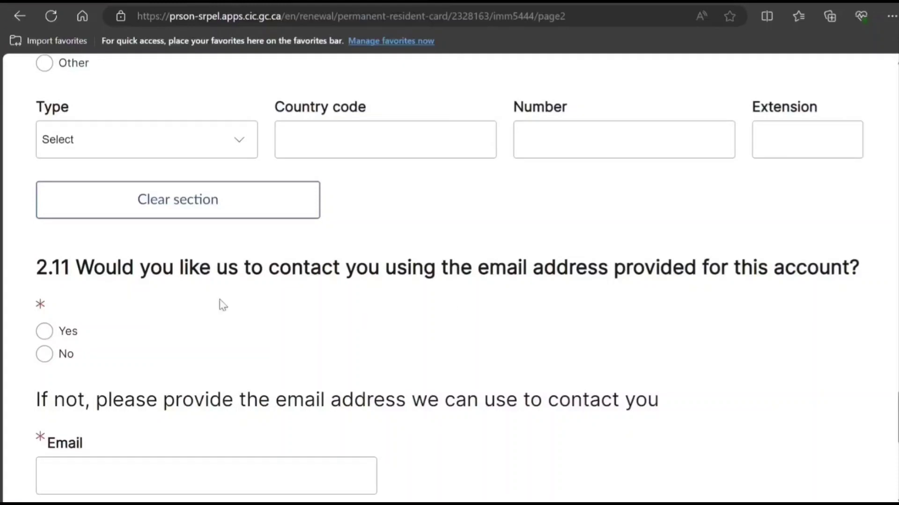
left_click(45, 332)
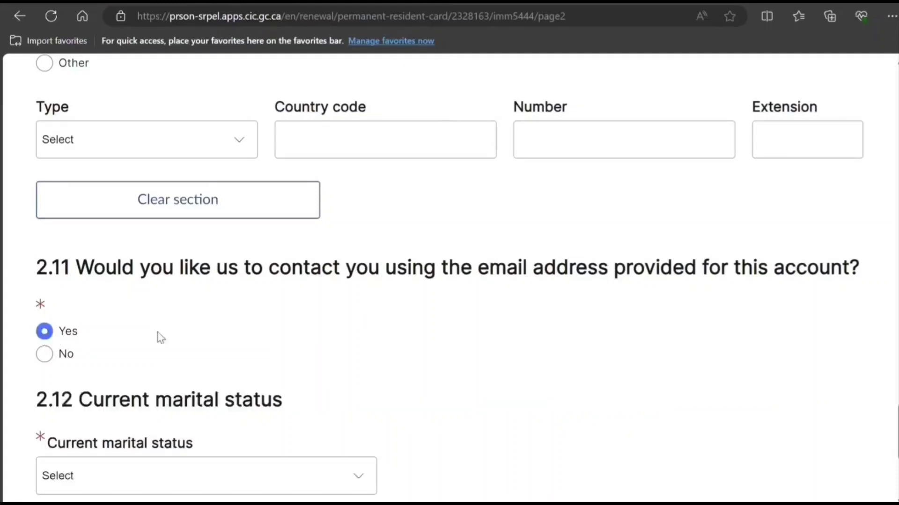
Step: Set the current marital status in section 2.12 to Married
scroll(161, 338, "down", 5)
left_click(199, 277)
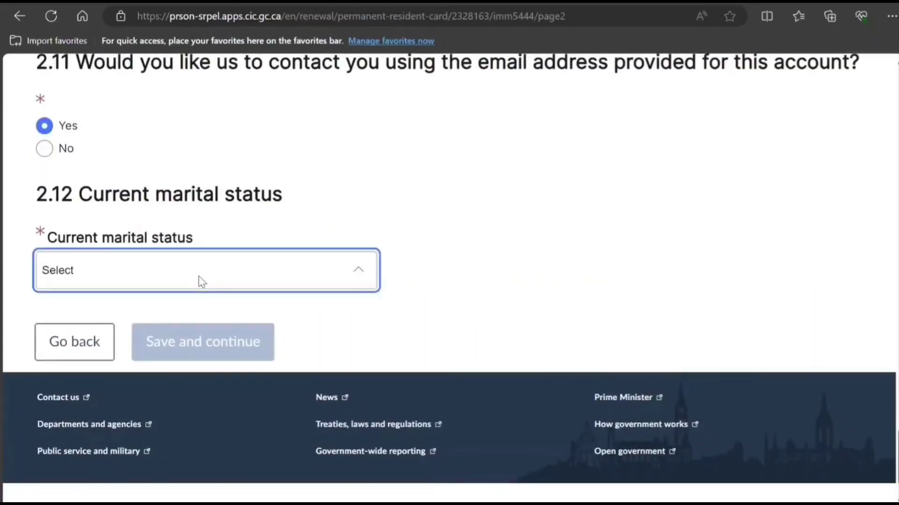
left_click(193, 369)
left_click(227, 265)
left_click(134, 338)
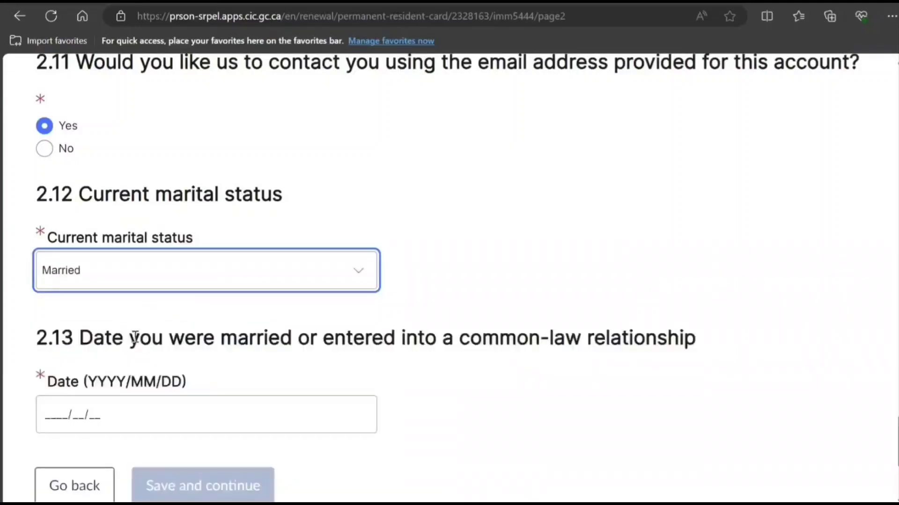
Step: Change the current marital status in section 2.12 to Single
scroll(168, 327, "down", 4)
scroll(169, 331, "up", 6)
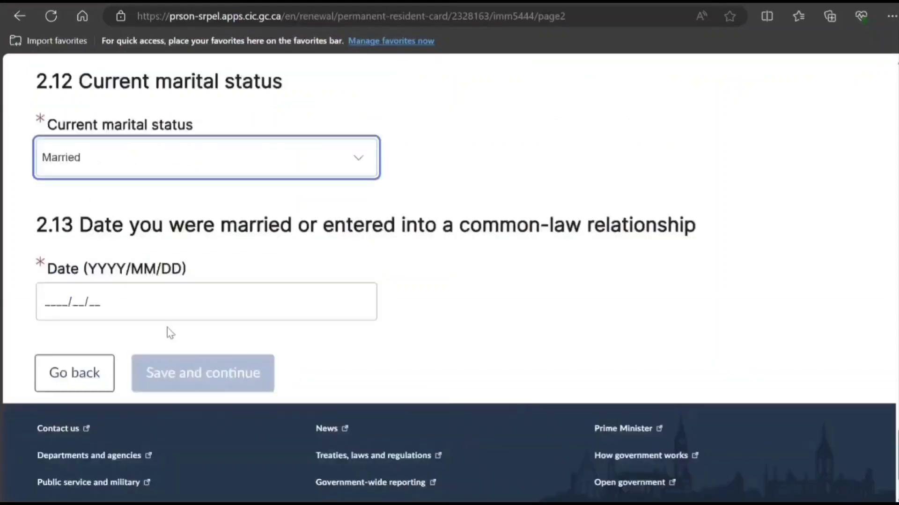
left_click(175, 334)
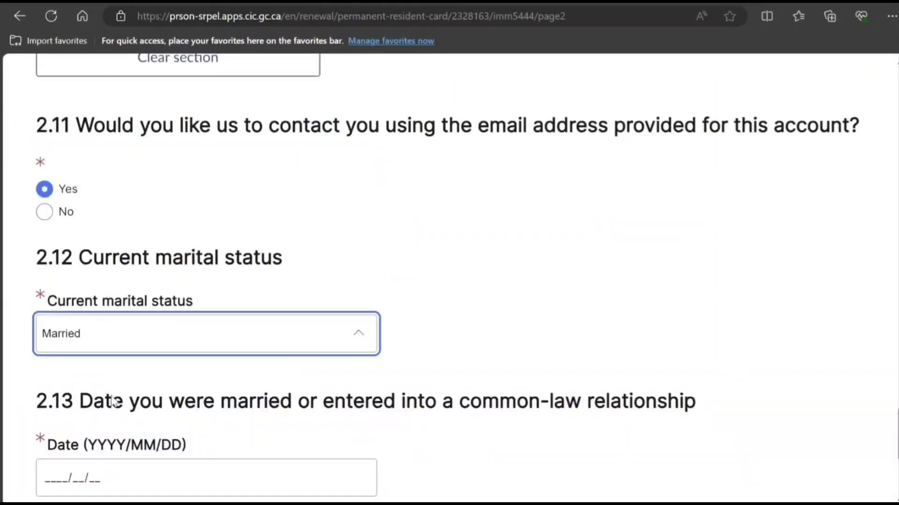
left_click(111, 429)
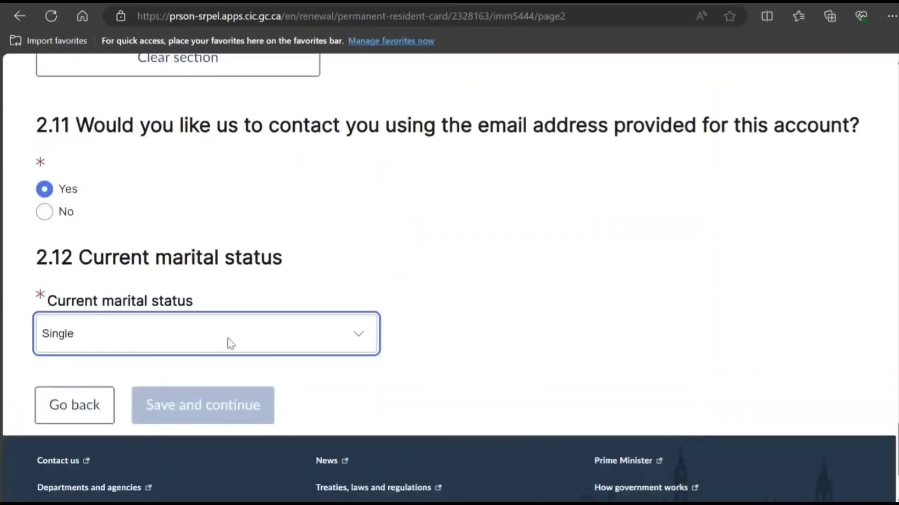
left_click(379, 377)
Step: Correct the primary telephone number in section 2.9 by removing the extra digits to fit the ###-###-#### format
scroll(252, 382, "up", 6)
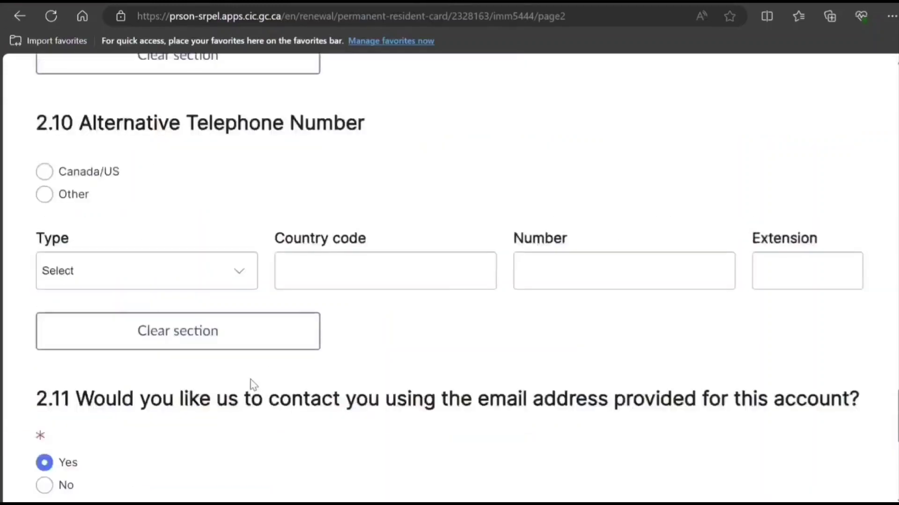
scroll(253, 384, "up", 2)
scroll(253, 385, "up", 2)
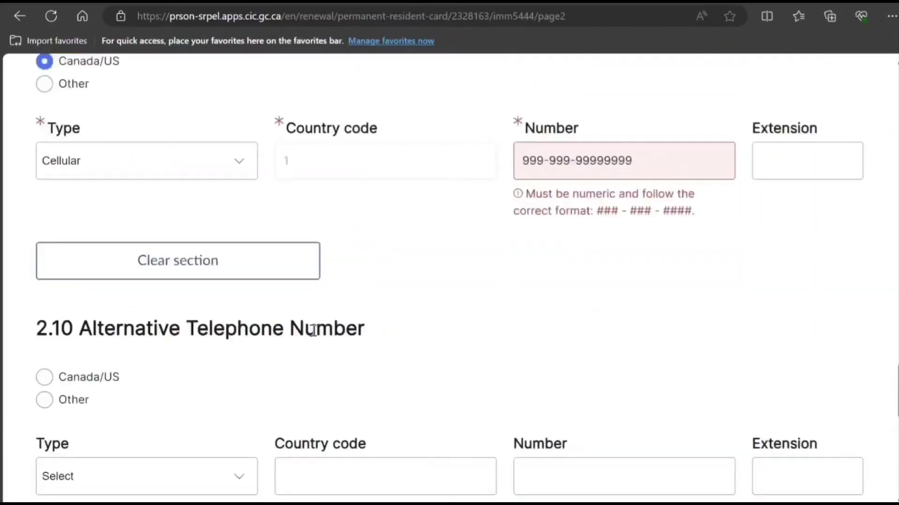
left_click(640, 161)
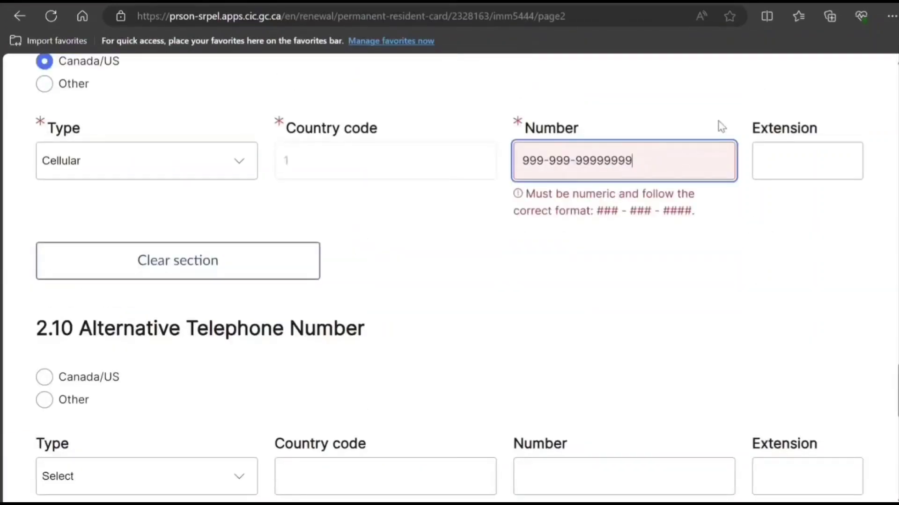
key("BackSpace")
key("BackSpace")
key("BackSpace")
key("BackSpace")
Step: Enter the extension for the primary telephone number in section 2.9
left_click(796, 168)
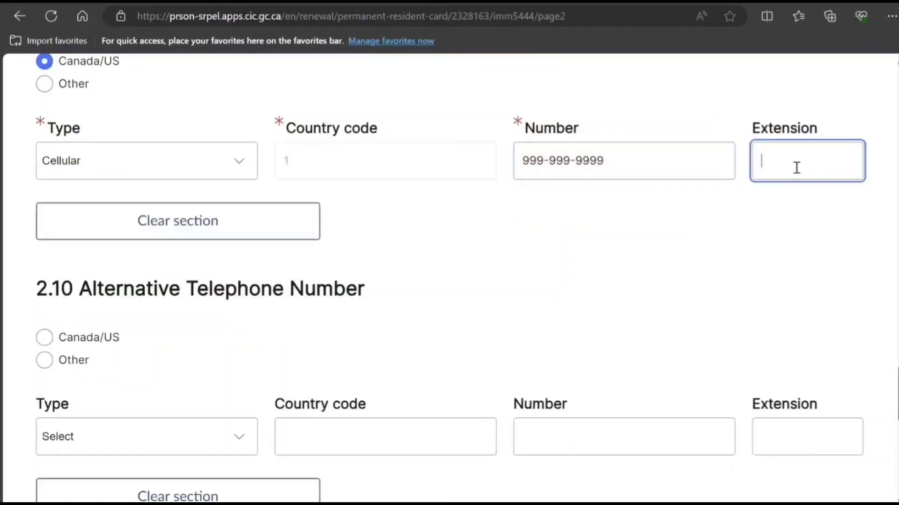
type("99999")
left_click(537, 223)
scroll(307, 196, "down", 10)
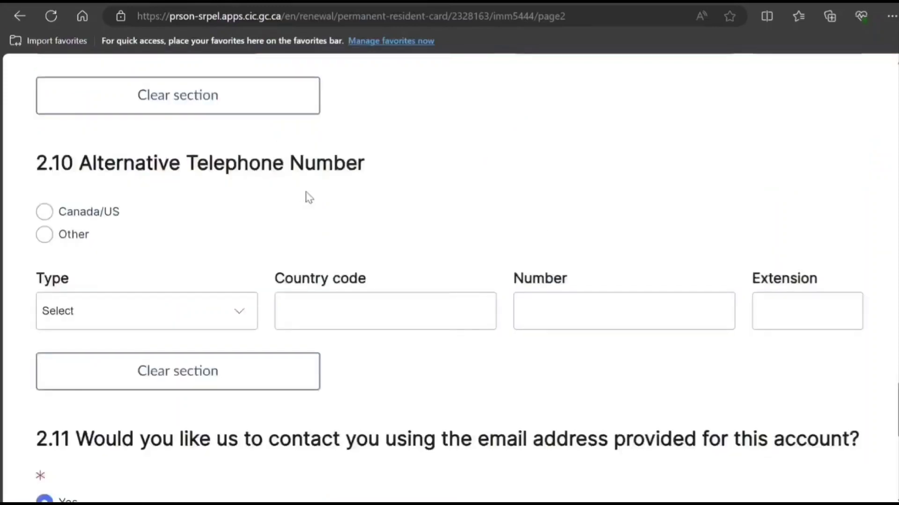
scroll(523, 172, "up", 15)
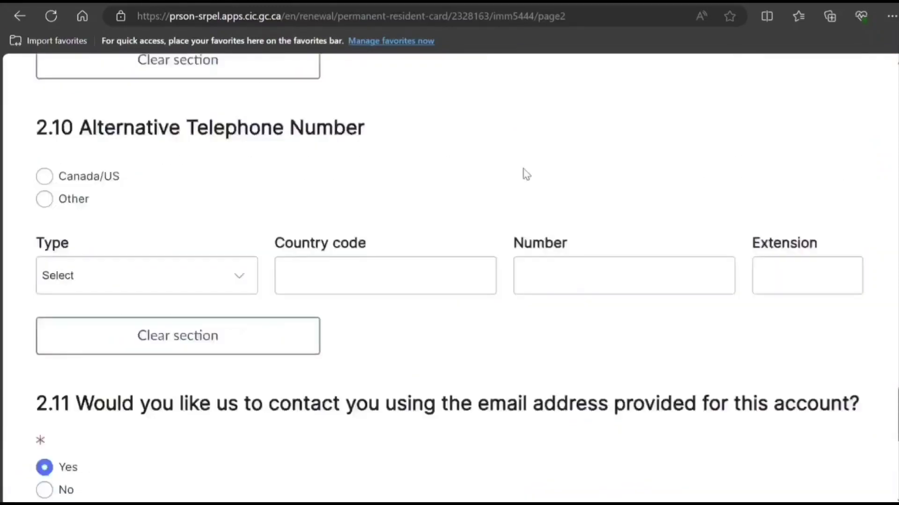
scroll(523, 169, "down", 2)
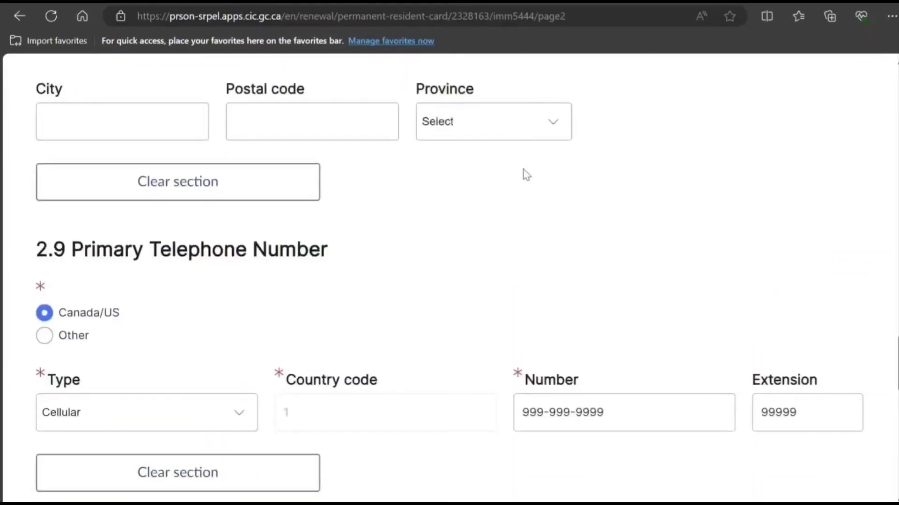
scroll(522, 170, "down", 3)
scroll(524, 170, "down", 8)
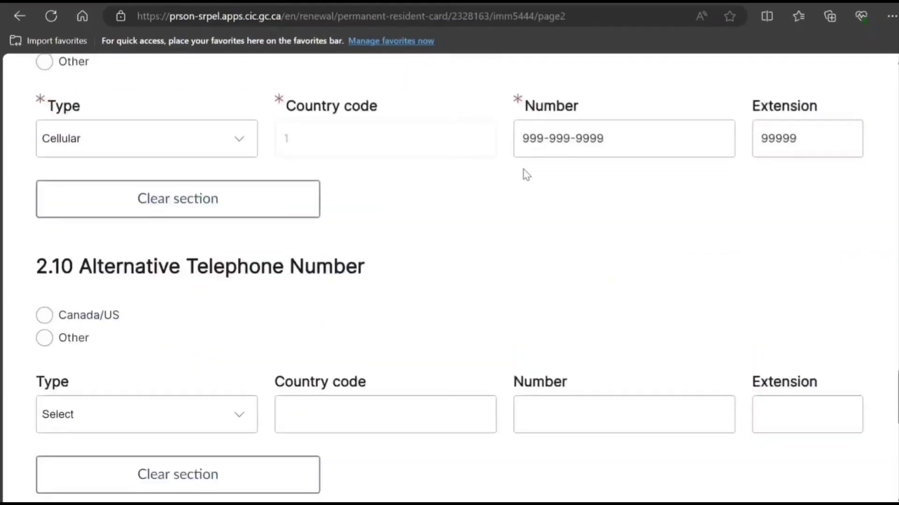
Step: Try to correct the residential address postal code by changing the letter in its second group to Y
scroll(526, 174, "down", 2)
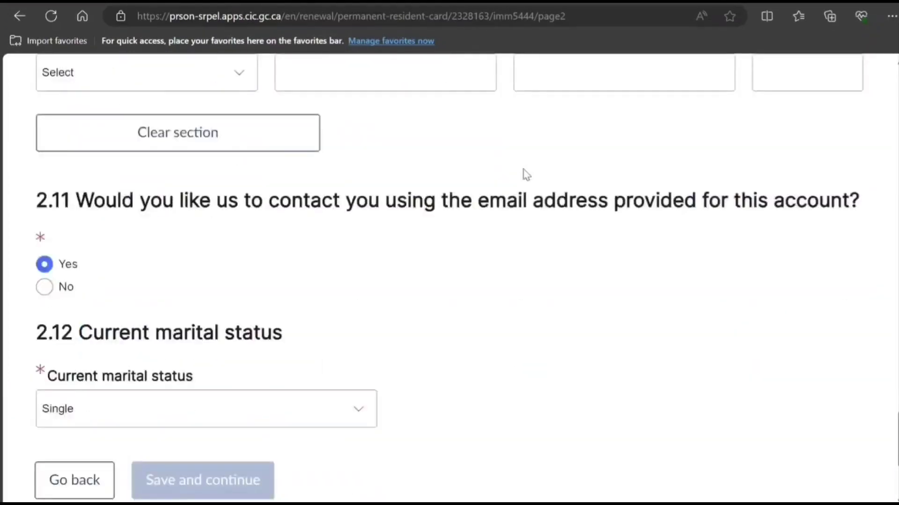
scroll(526, 174, "down", 4)
scroll(526, 174, "up", 9)
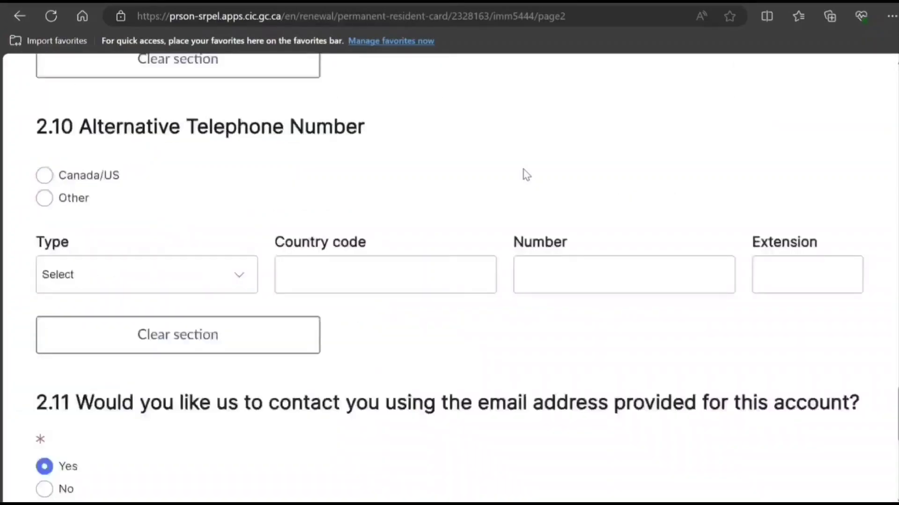
scroll(524, 169, "up", 12)
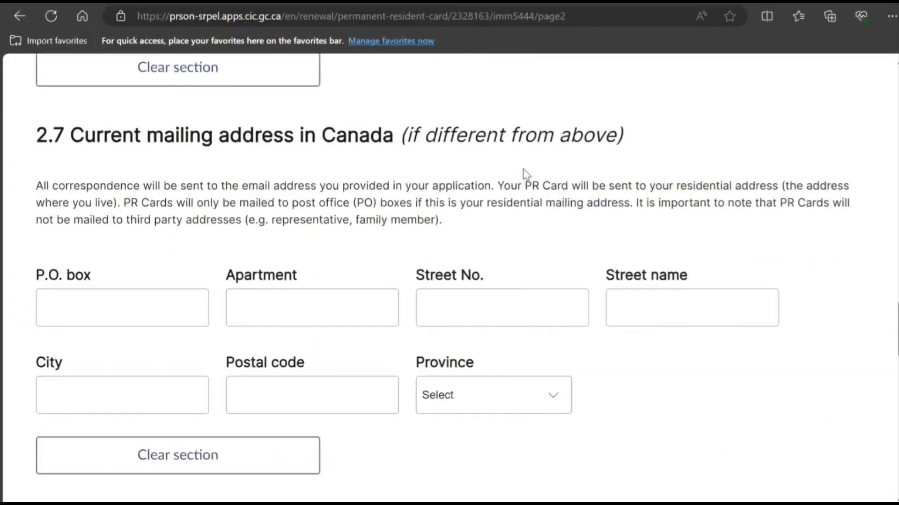
scroll(523, 169, "up", 4)
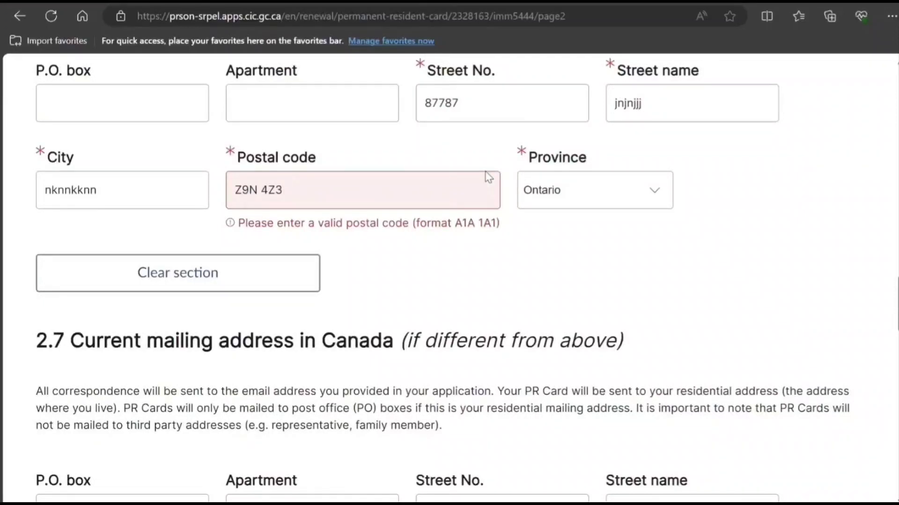
left_click(265, 189)
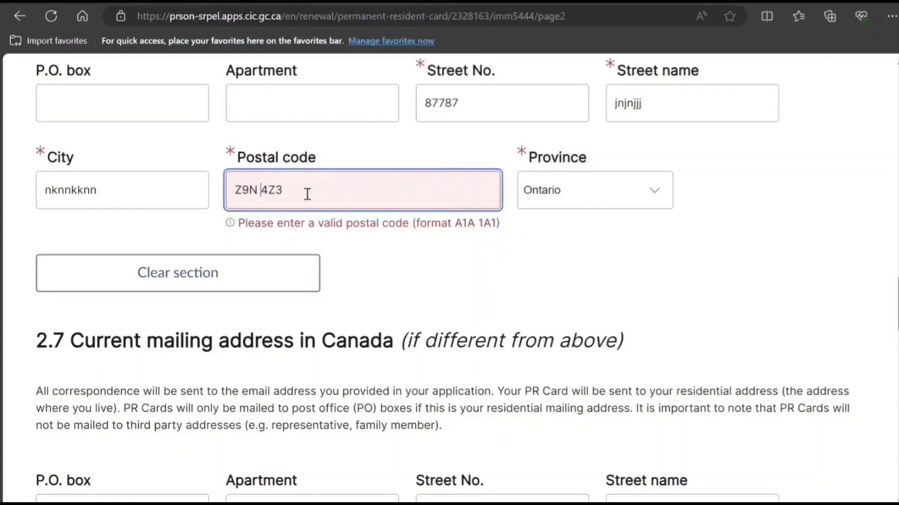
left_click(275, 191)
key("BackSpace")
type("Y")
left_click(486, 236)
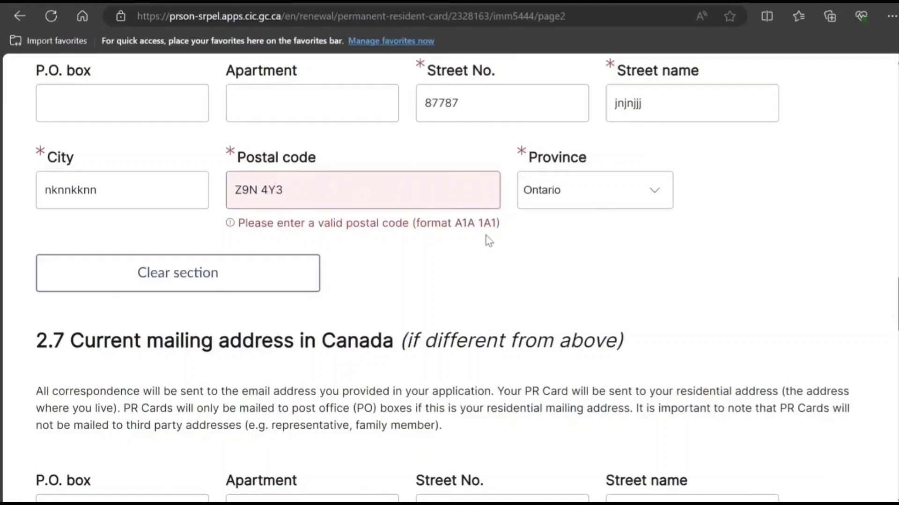
Step: Replace the entire residential address postal code with a valid Ontario code in the A1A 1A1 format
left_click(248, 192)
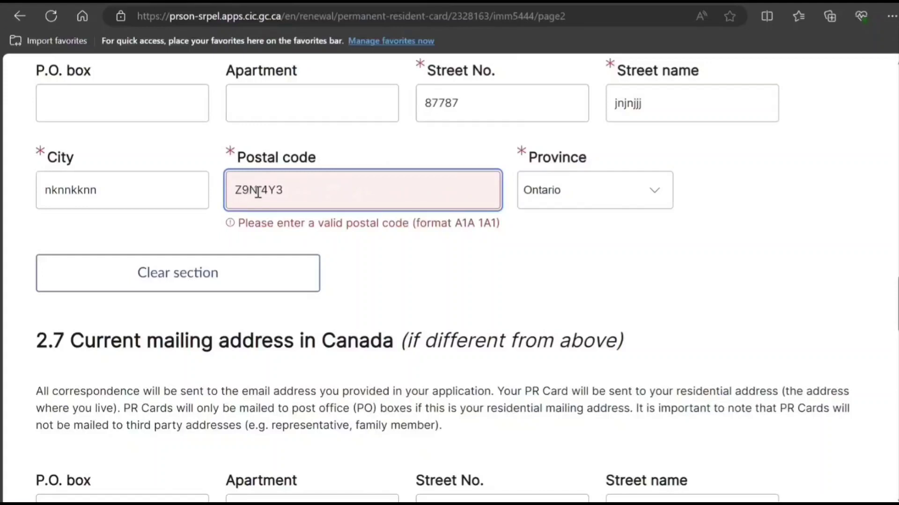
double_click(258, 193)
key("Right")
key("Right")
key("Right")
key("Left")
key("Left")
key("Left")
key("BackSpace")
left_click_drag(304, 191, 195, 183)
type("M")
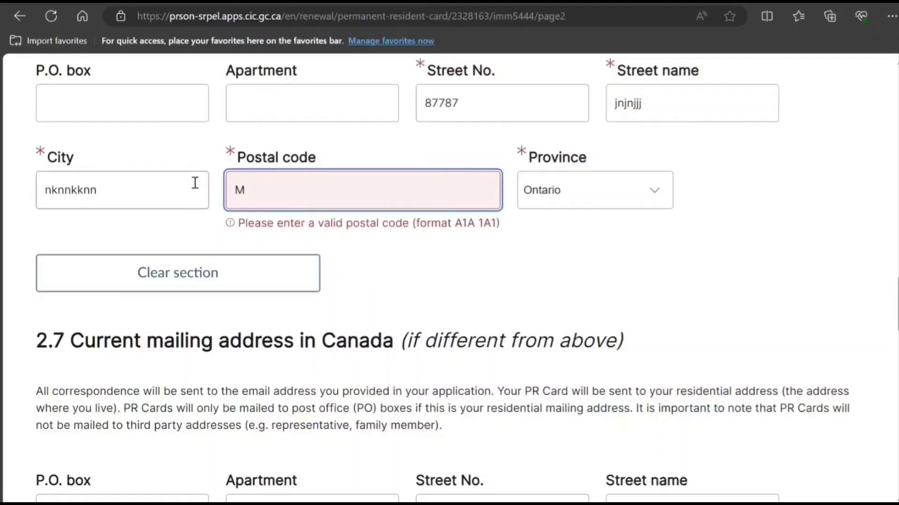
type("0Z 9C5")
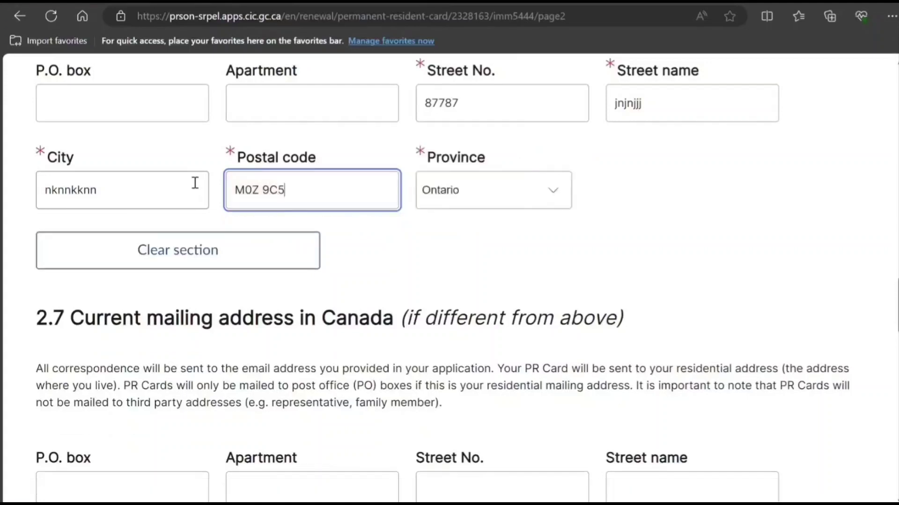
left_click(469, 255)
Step: Save the completed section 2 and continue to section 3, Immigration History
scroll(470, 256, "down", 15)
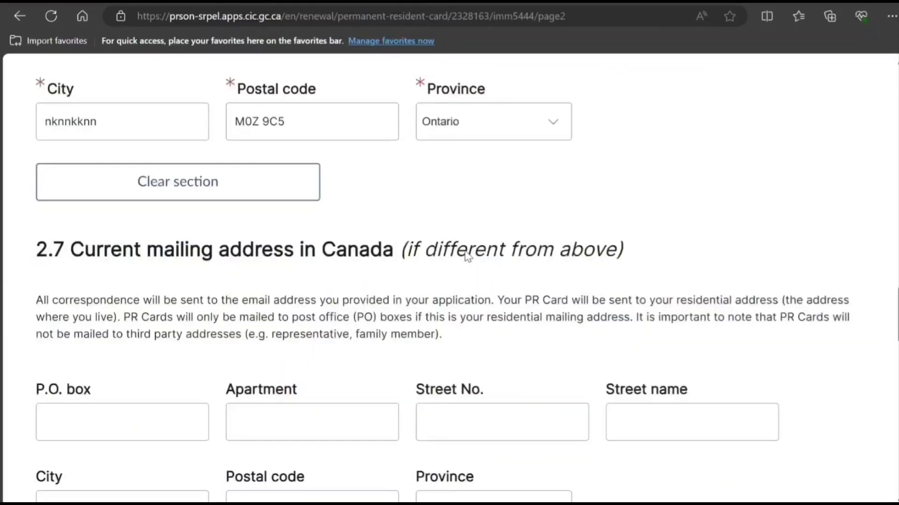
scroll(470, 256, "down", 9)
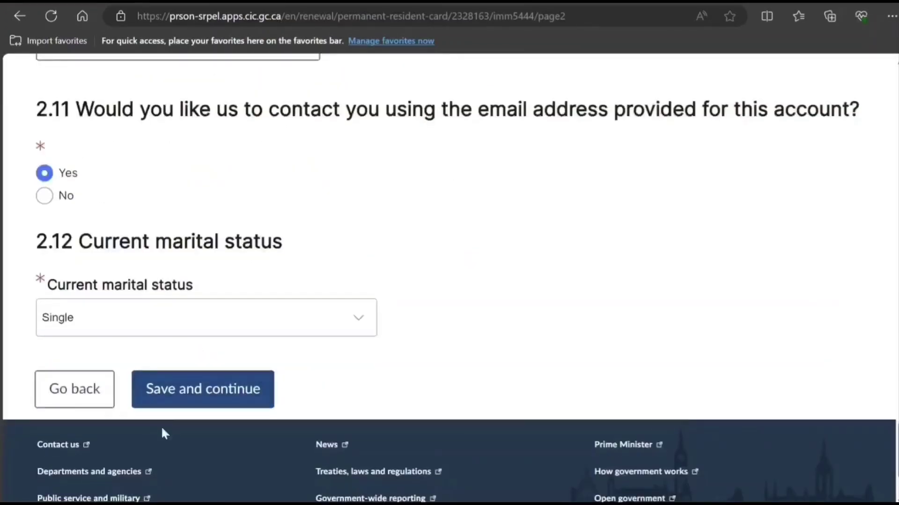
left_click(217, 379)
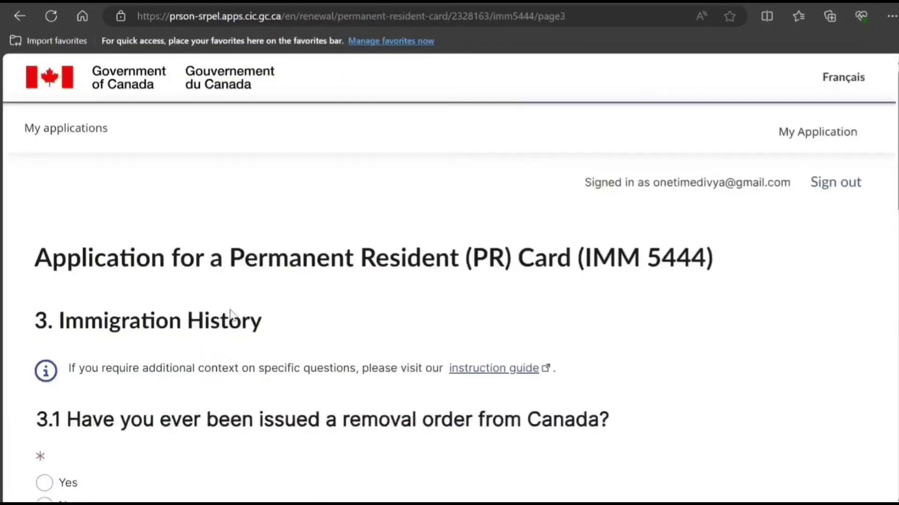
Step: Answer No to Immigration History questions 3.1 through 3.4, then save the section and continue to section 4
scroll(234, 314, "down", 3)
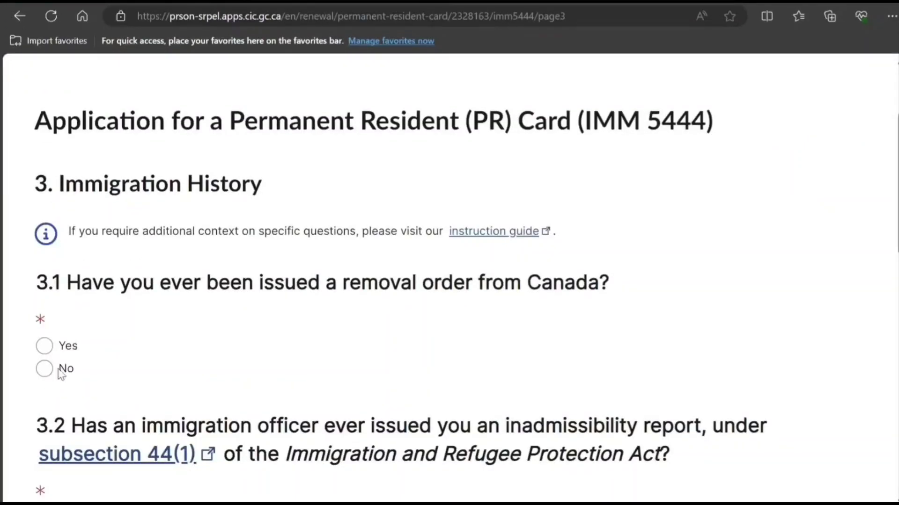
left_click(44, 374)
scroll(219, 328, "down", 1)
scroll(219, 328, "down", 3)
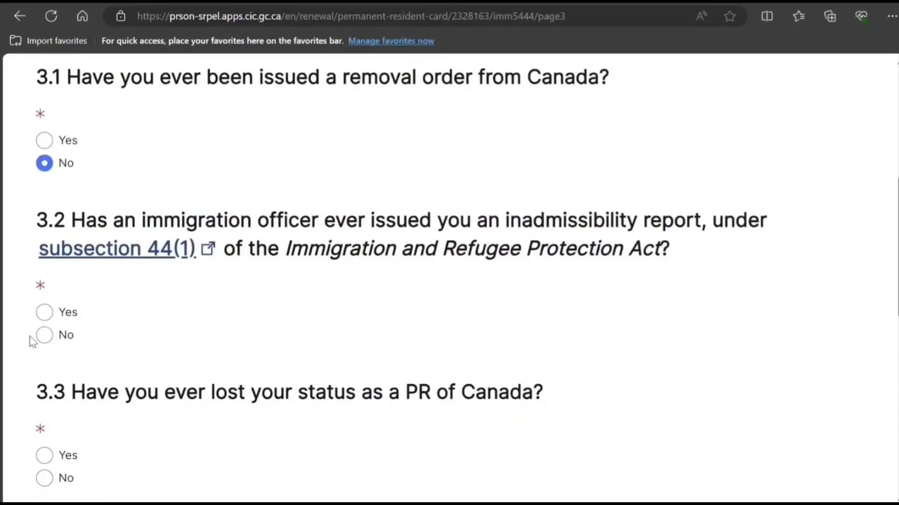
left_click(44, 335)
scroll(165, 345, "down", 4)
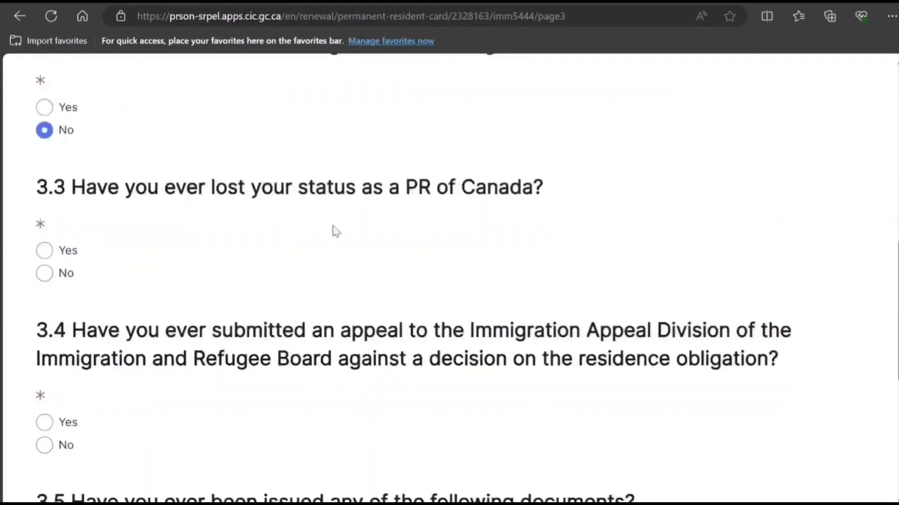
left_click(45, 275)
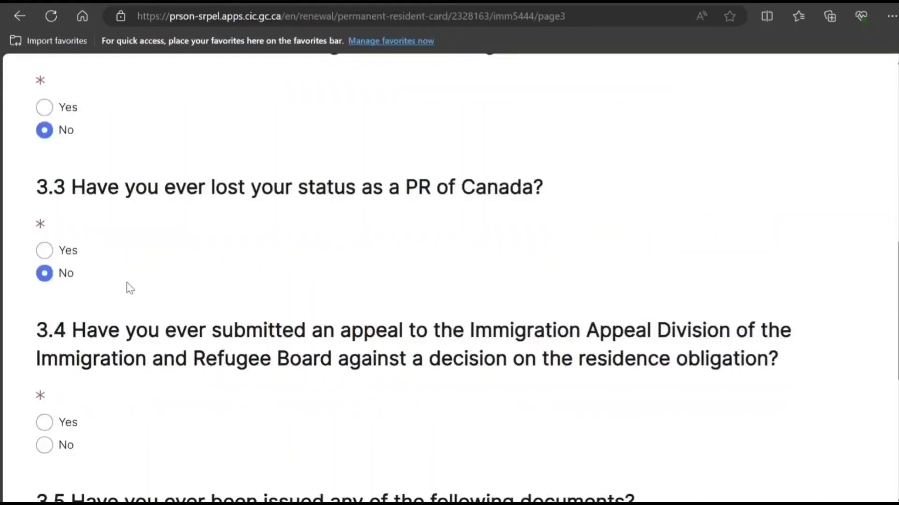
scroll(128, 287, "down", 4)
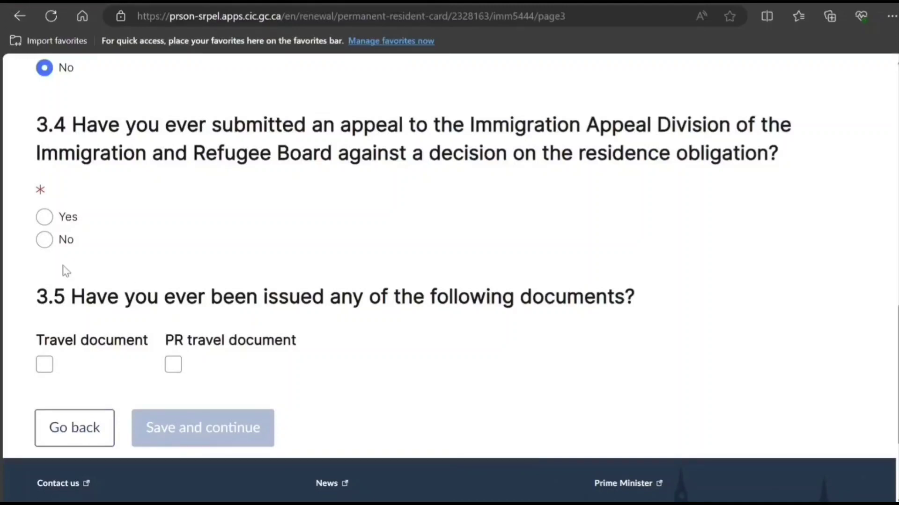
left_click(44, 239)
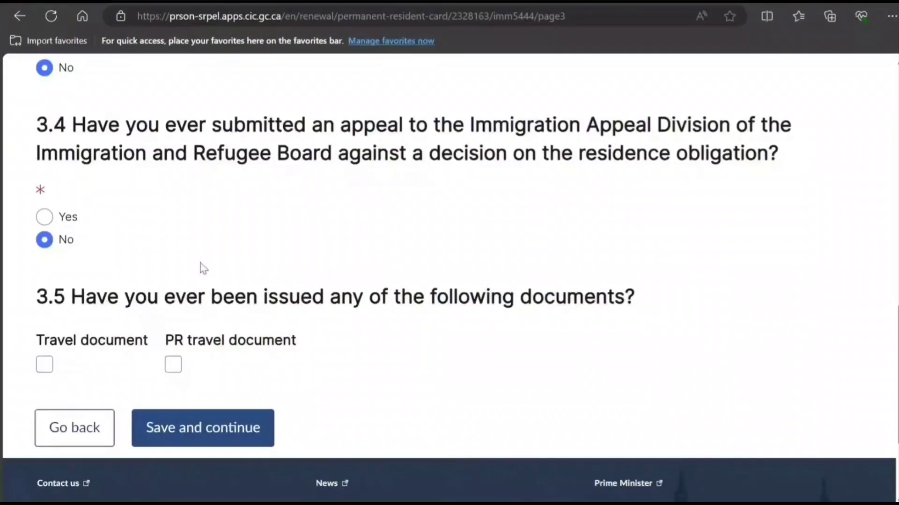
left_click(226, 431)
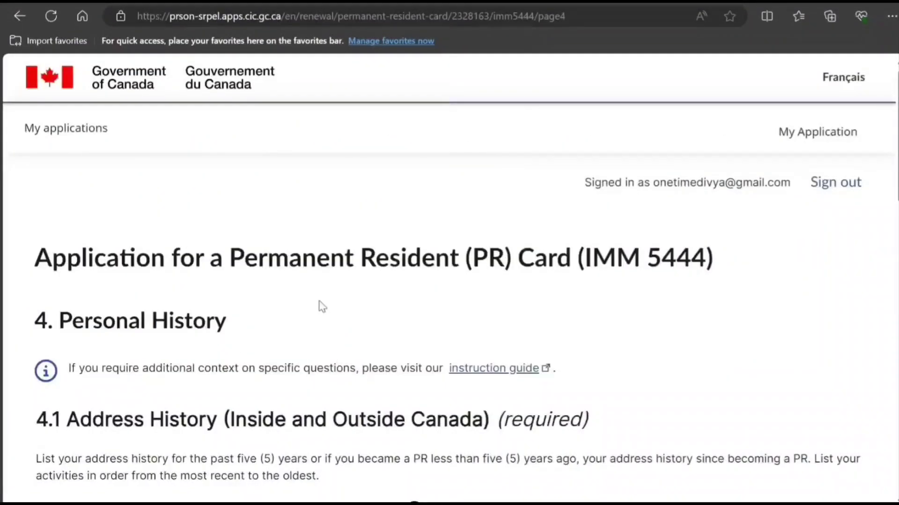
Step: Review the instructions and required columns of the Address History (4.1) and Work and Educational History (4.2) tables
scroll(319, 307, "down", 1)
scroll(319, 300, "down", 2)
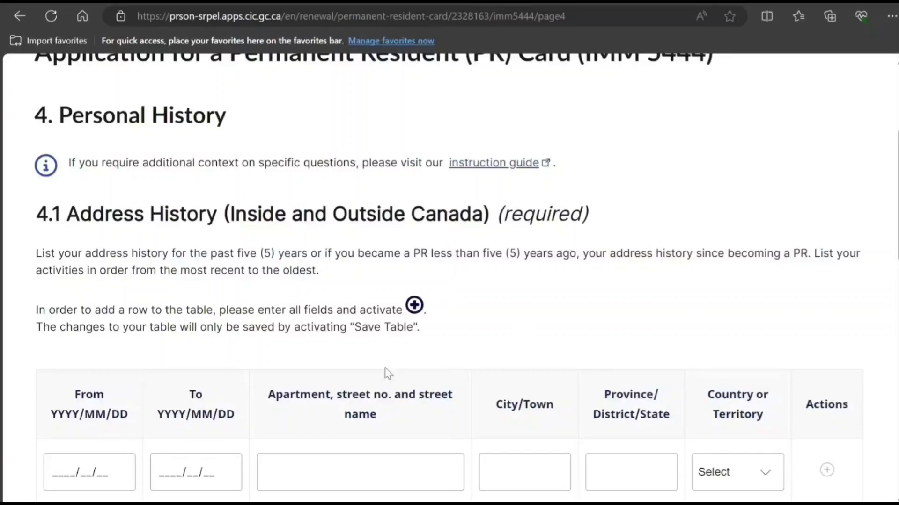
scroll(388, 373, "down", 3)
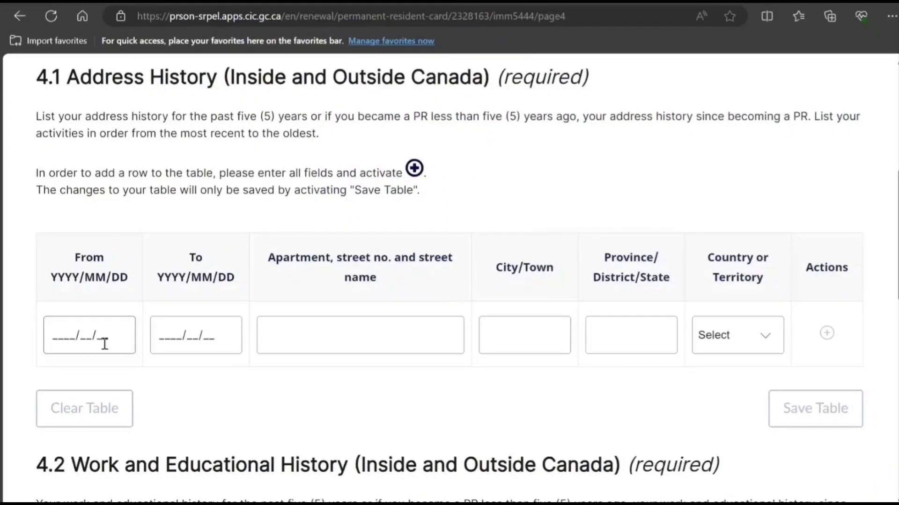
scroll(117, 378, "down", 6)
scroll(133, 412, "down", 2)
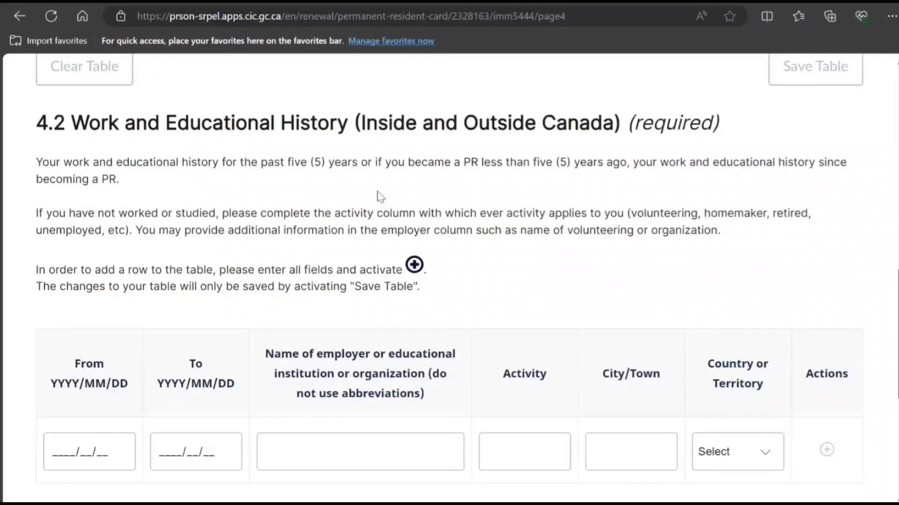
scroll(275, 239, "down", 6)
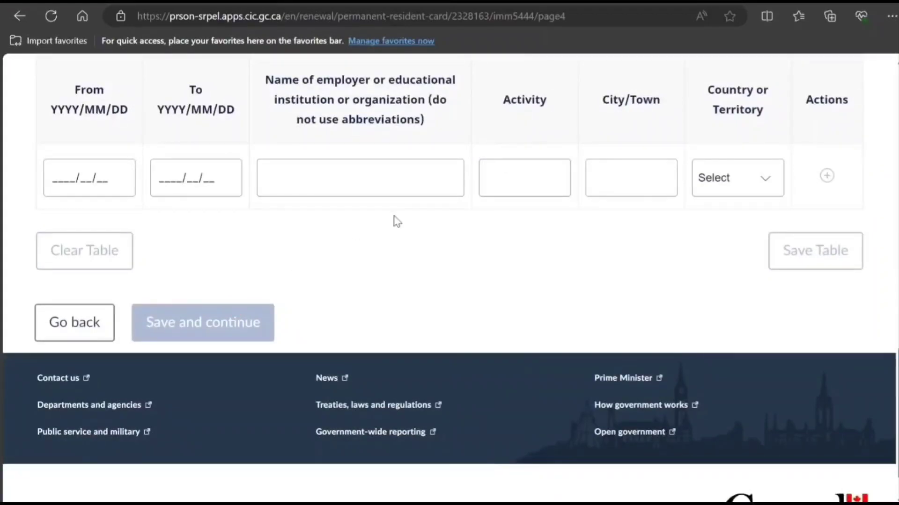
scroll(384, 216, "up", 10)
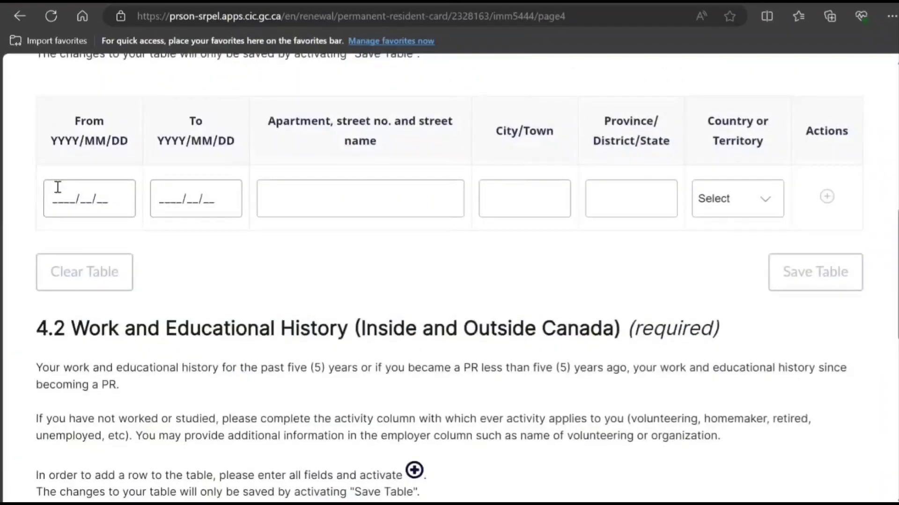
Step: In the first Address History row, set the From date to 2019/10/10 and enter the street address and city
left_click(57, 190)
scroll(199, 243, "up", 4)
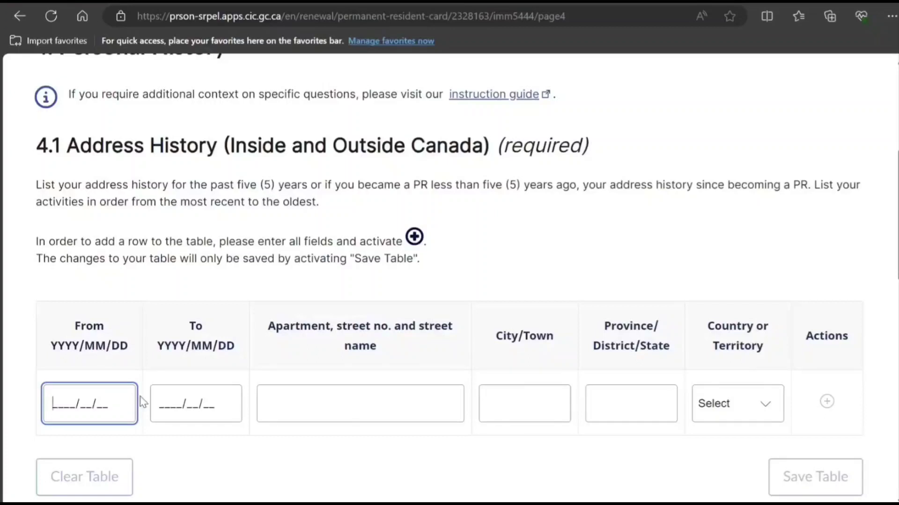
type("2019/10/10")
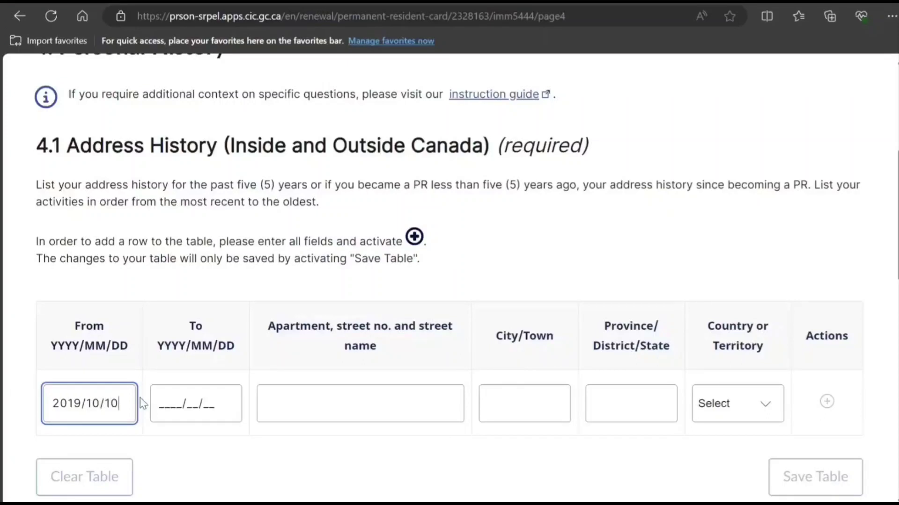
left_click(312, 401)
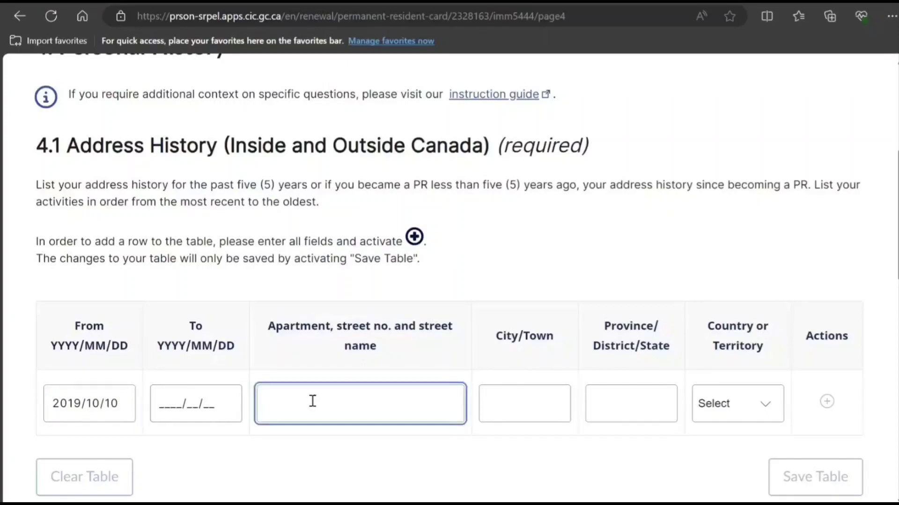
type("766 jhjh")
key("Tab")
type("hhghgg")
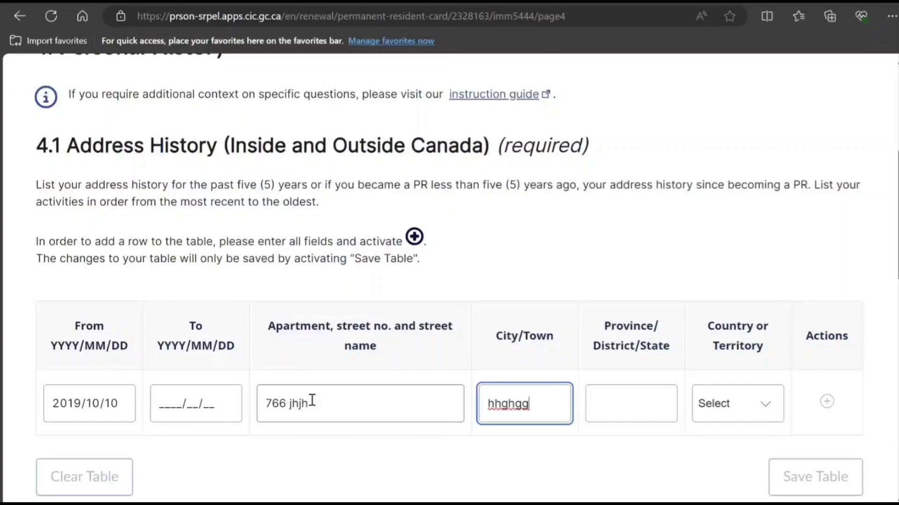
key("Tab")
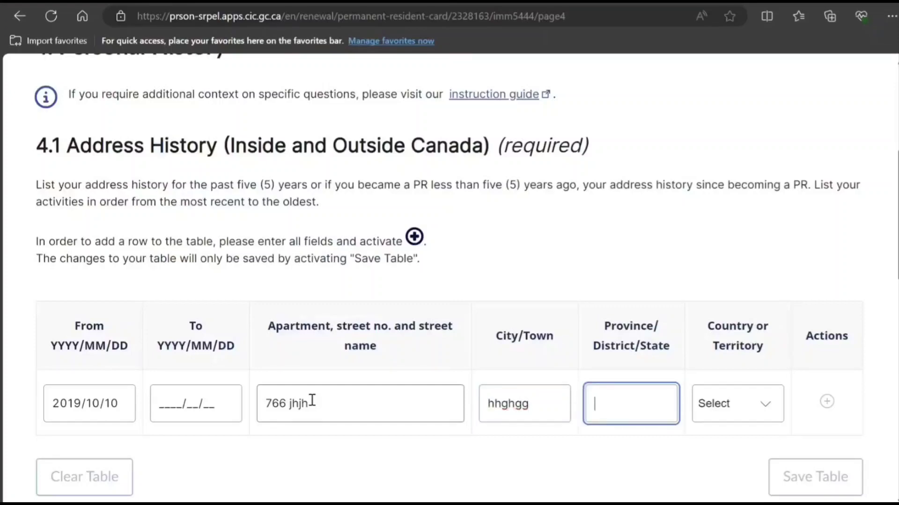
Step: Set the country of the Address History row to Canada and its province to "on"
scroll(395, 342, "down", 1)
scroll(395, 342, "down", 2)
left_click(736, 277)
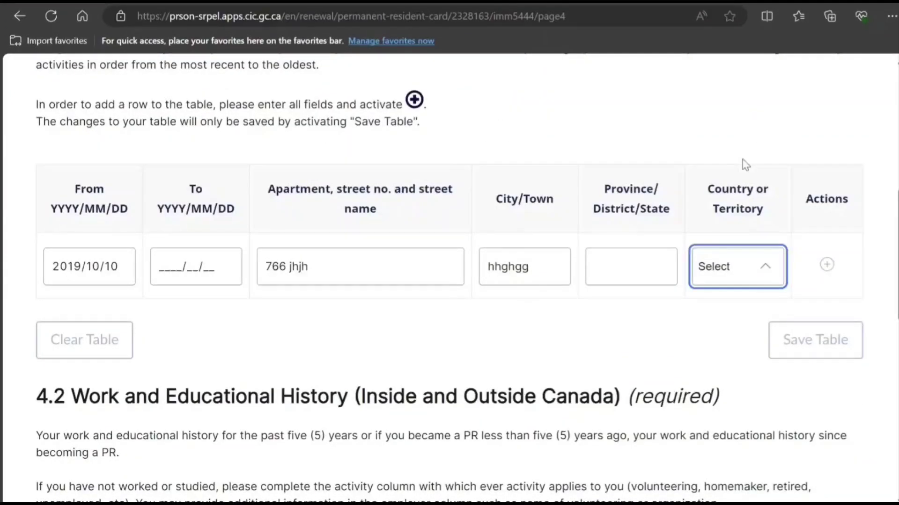
left_click(731, 239)
left_click(632, 266)
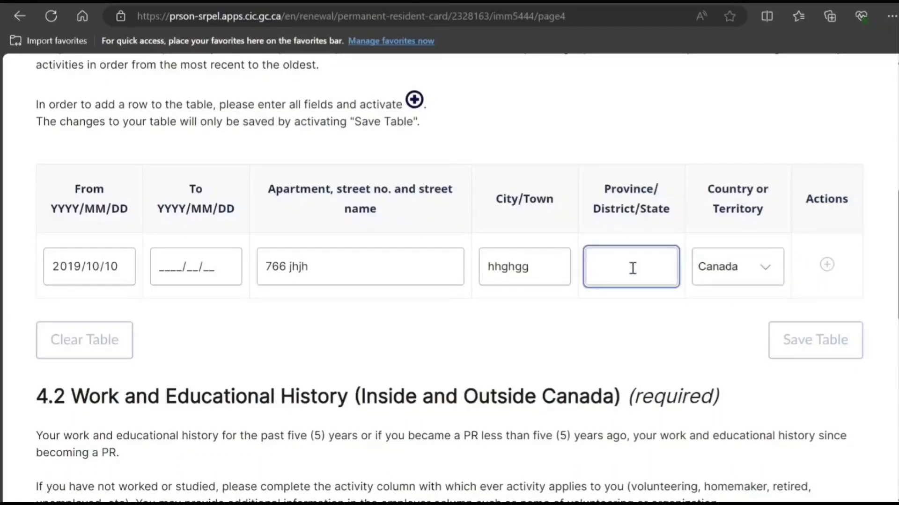
type("on")
left_click(531, 340)
left_click(395, 267)
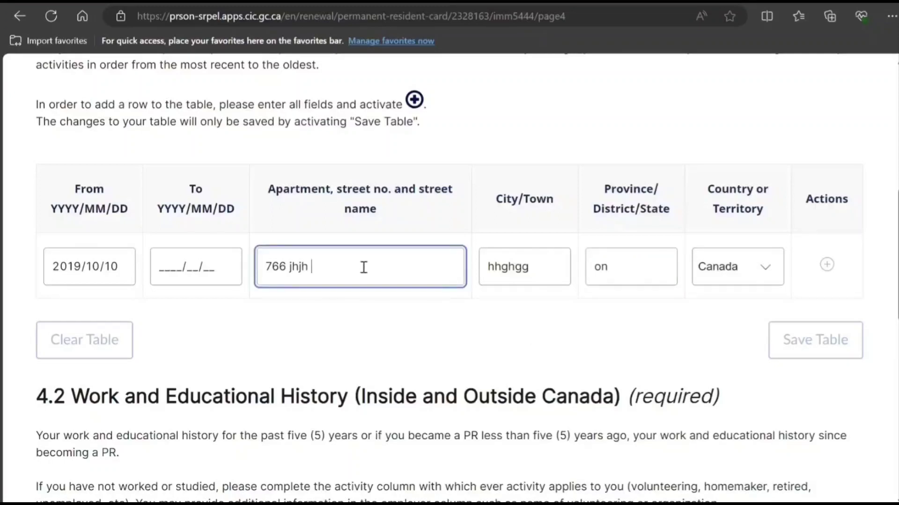
Step: Set the To date of the Address History row to 2024/04/11
left_click(162, 270)
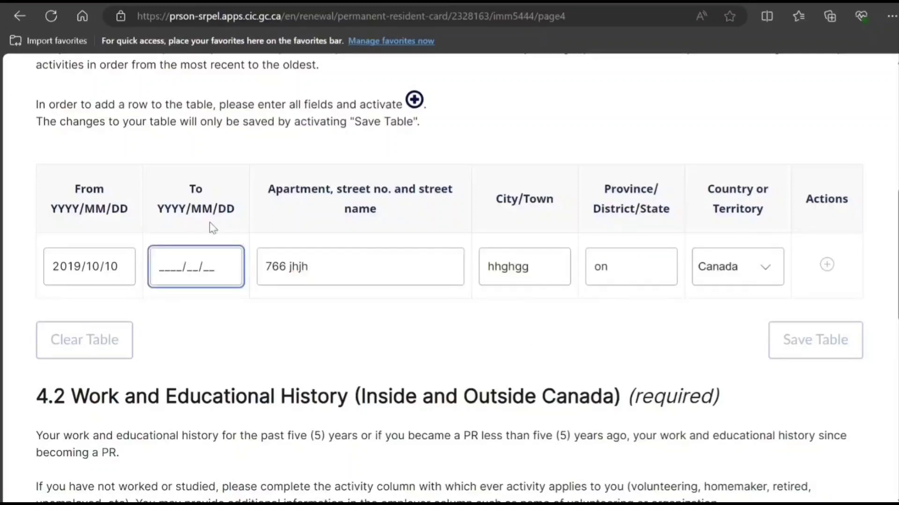
scroll(232, 282, "up", 1)
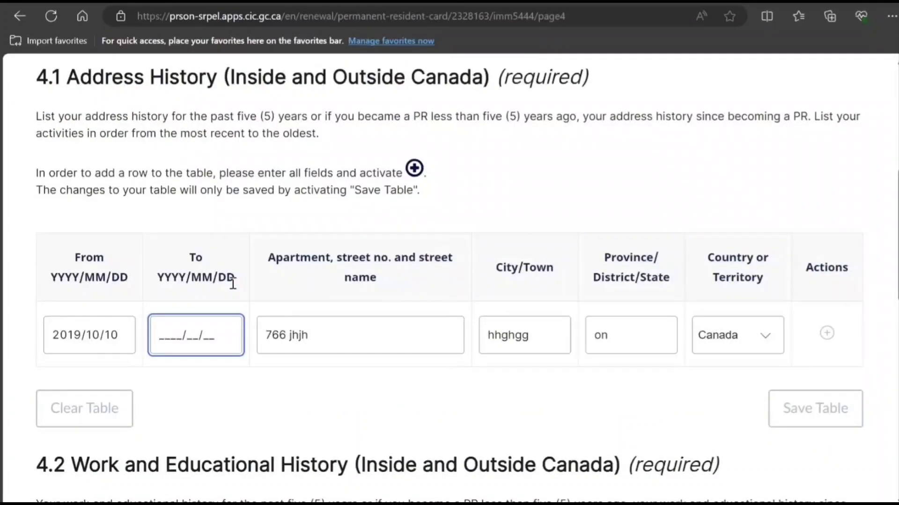
type("2")
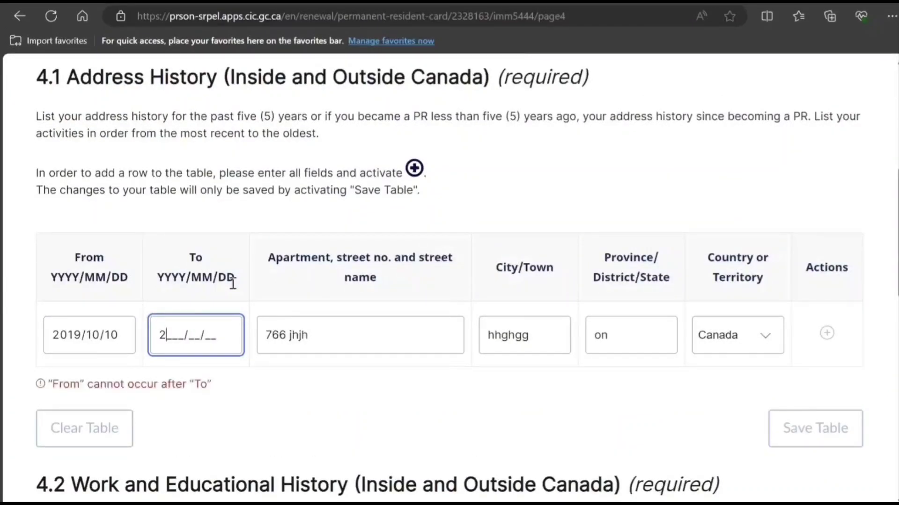
type("024/04/11")
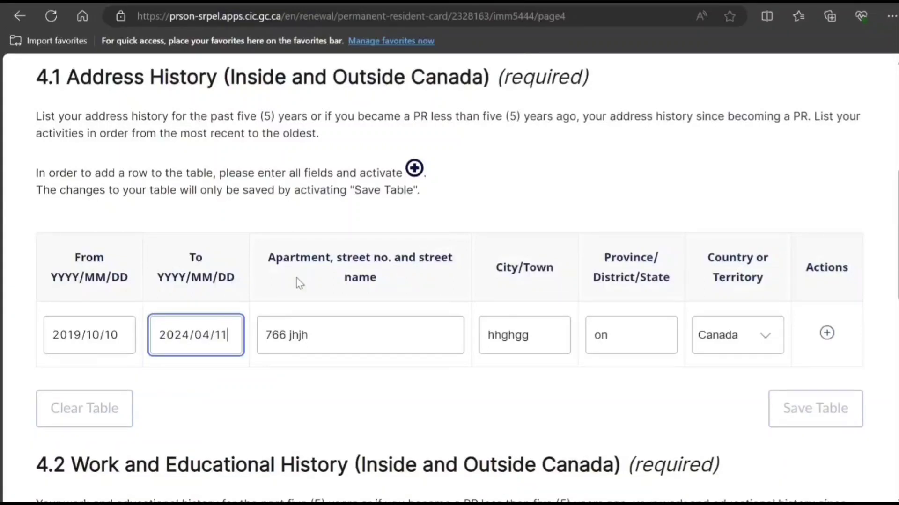
left_click(350, 409)
scroll(412, 318, "down", 2)
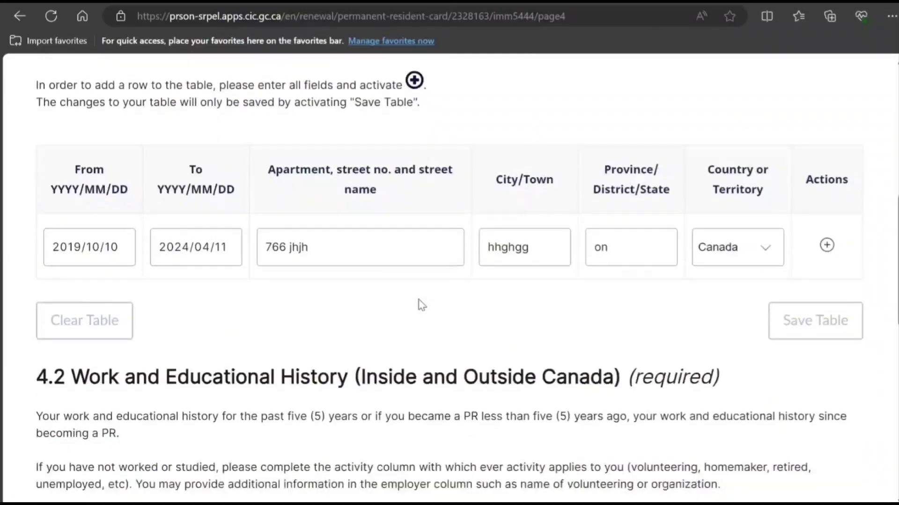
scroll(421, 304, "down", 3)
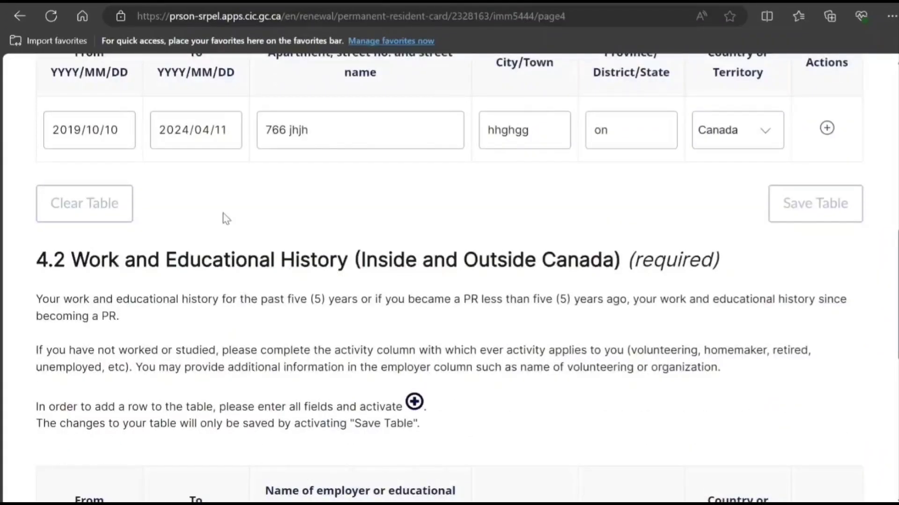
scroll(223, 212, "up", 1)
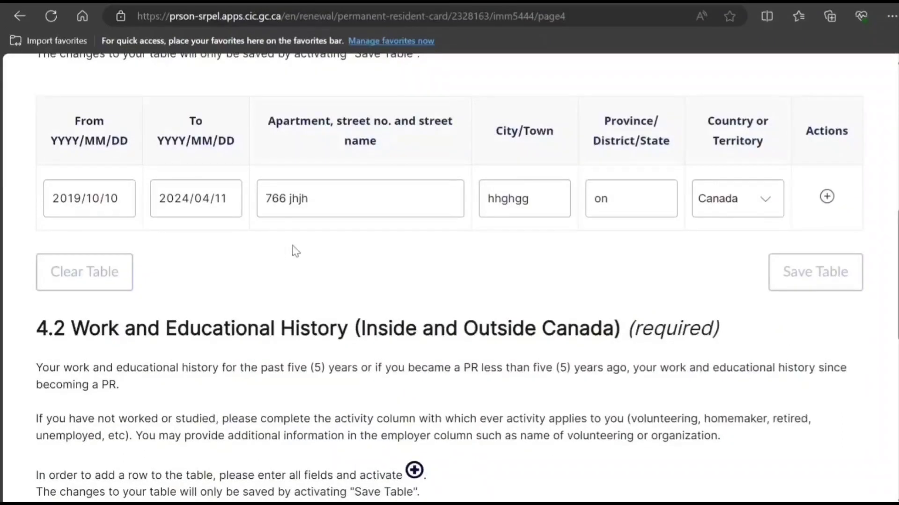
Step: Change the province of the Address History row to uppercase "ON"
double_click(634, 202)
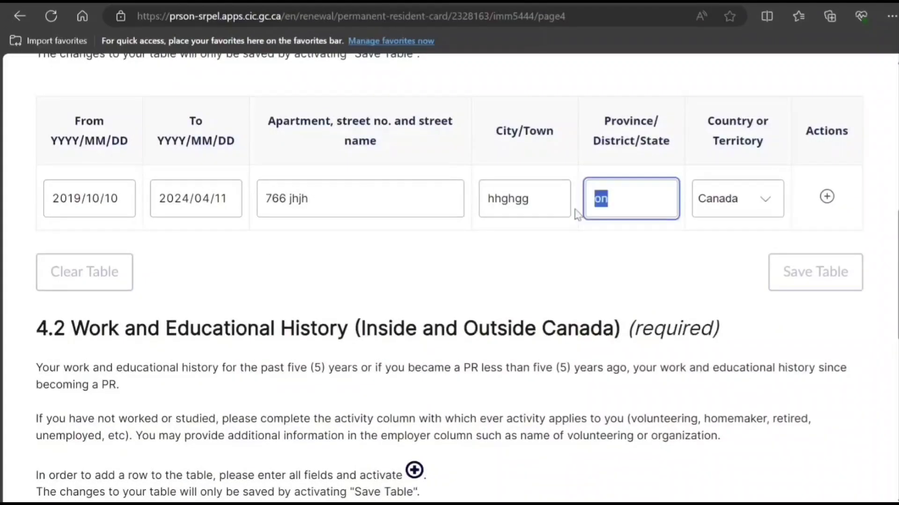
type("on")
key("BackSpace")
key("BackSpace")
type("ON")
left_click(607, 258)
scroll(608, 258, "up", 5)
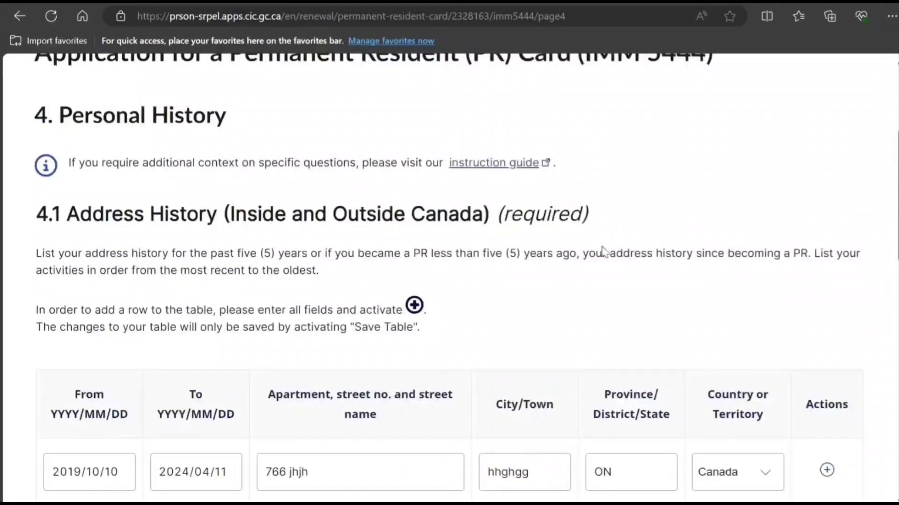
Step: Add the completed row to the Address History table and save the table
scroll(599, 251, "down", 4)
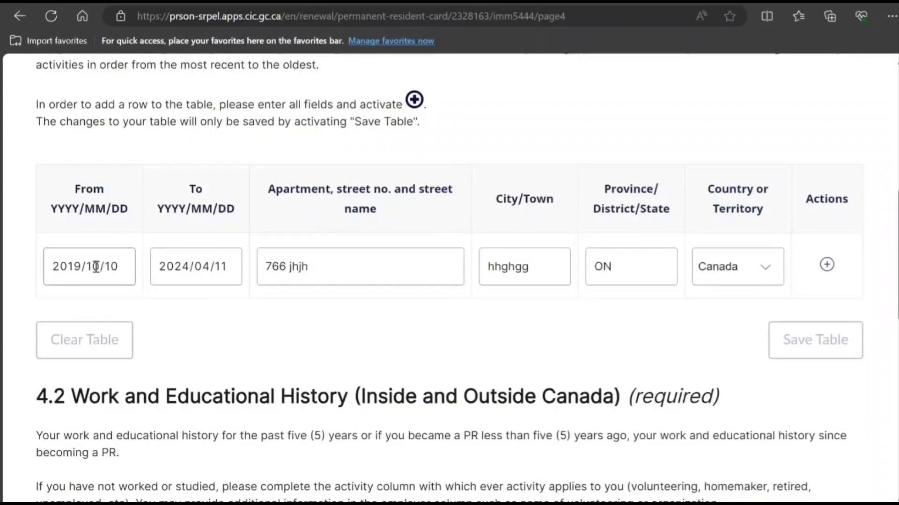
scroll(192, 283, "up", 2)
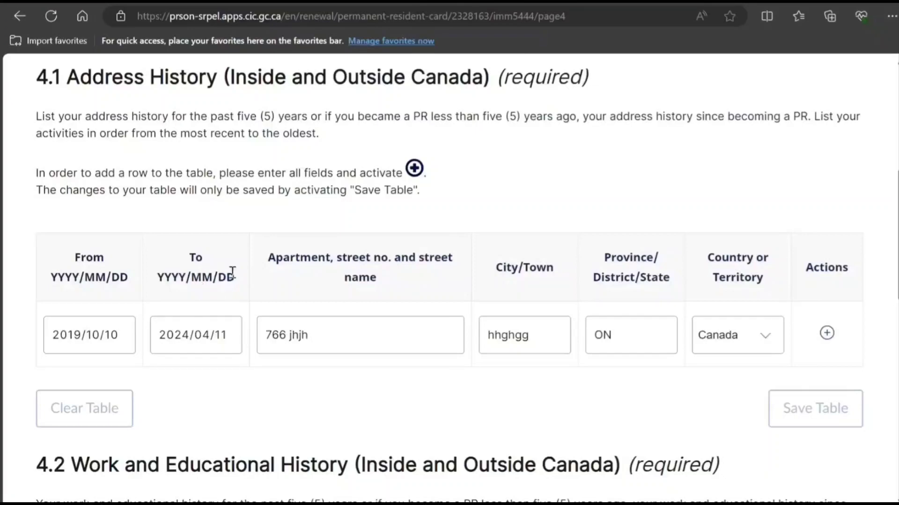
scroll(231, 280, "down", 3)
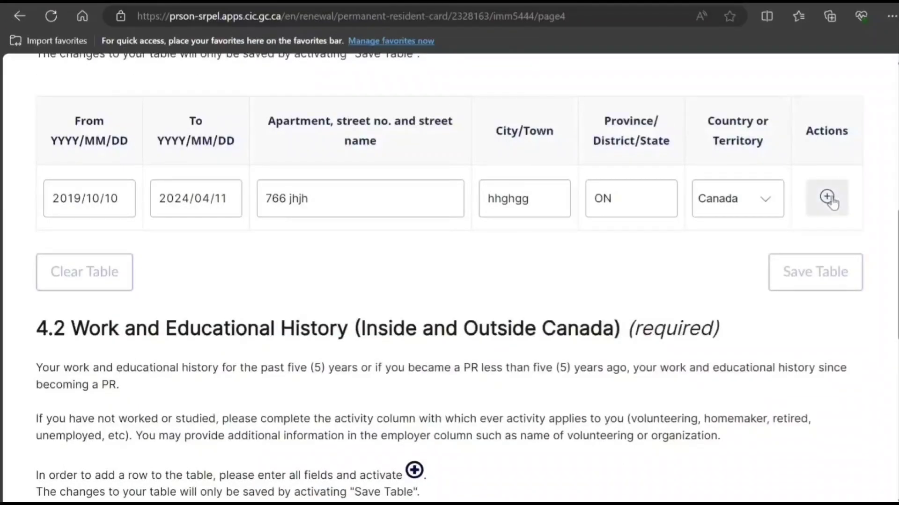
left_click(826, 196)
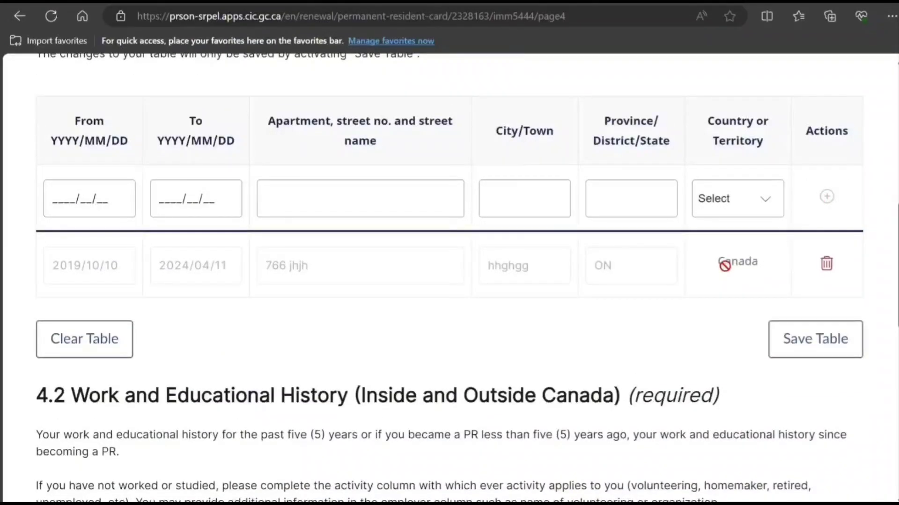
scroll(511, 251, "down", 1)
scroll(511, 251, "down", 1)
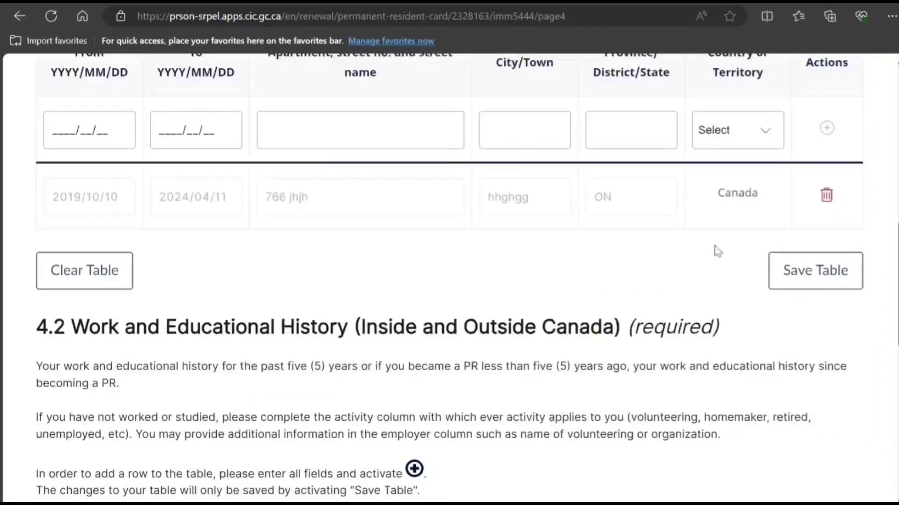
left_click(788, 276)
Step: Clear the Address History table to remove the row that was added
scroll(318, 267, "down", 12)
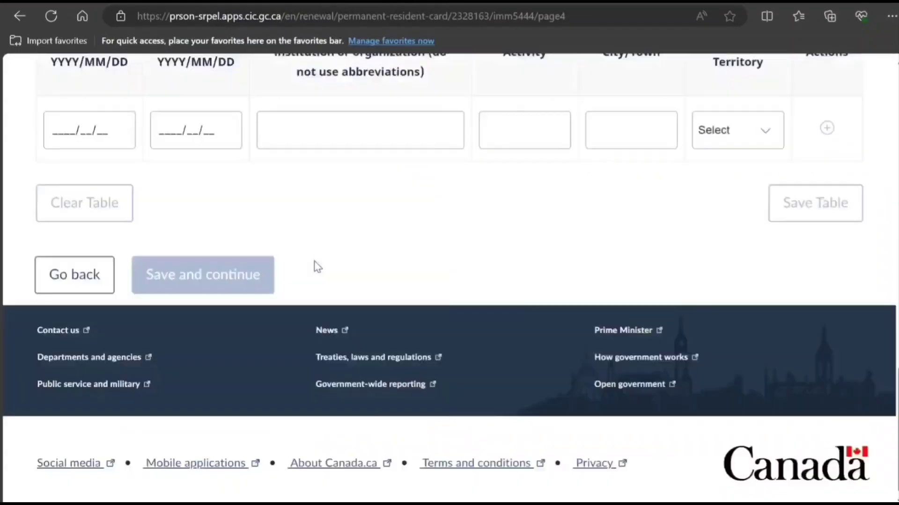
scroll(318, 267, "up", 4)
scroll(316, 262, "up", 8)
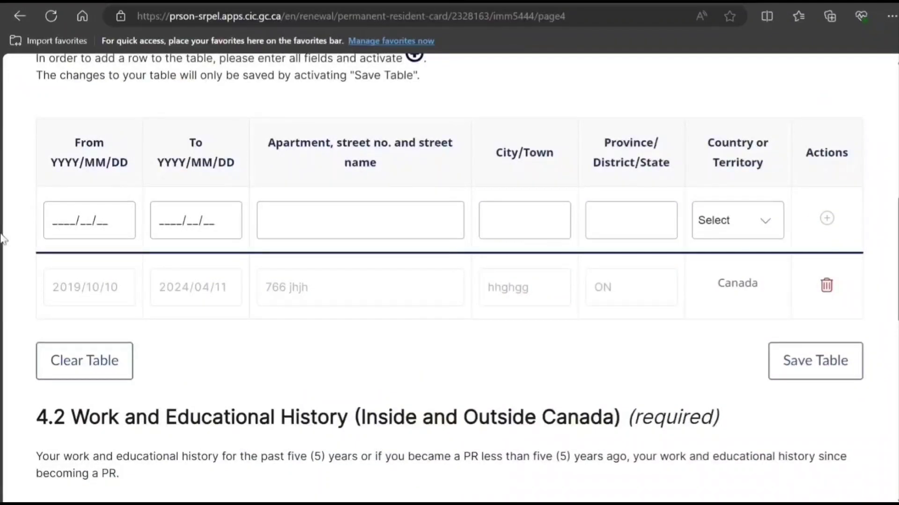
left_click(121, 364)
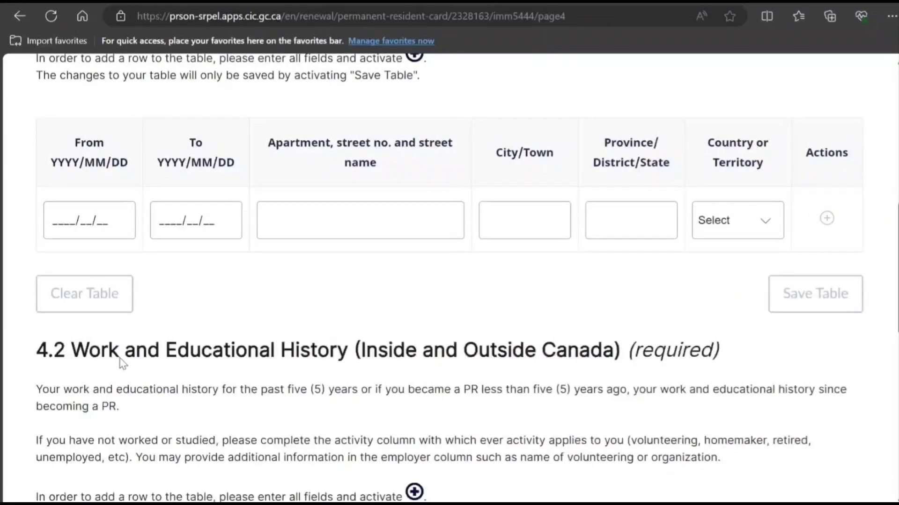
Step: In the empty Address History row, set the From date to 2019/10/10 and the To date to 2024/04/11
left_click(69, 220)
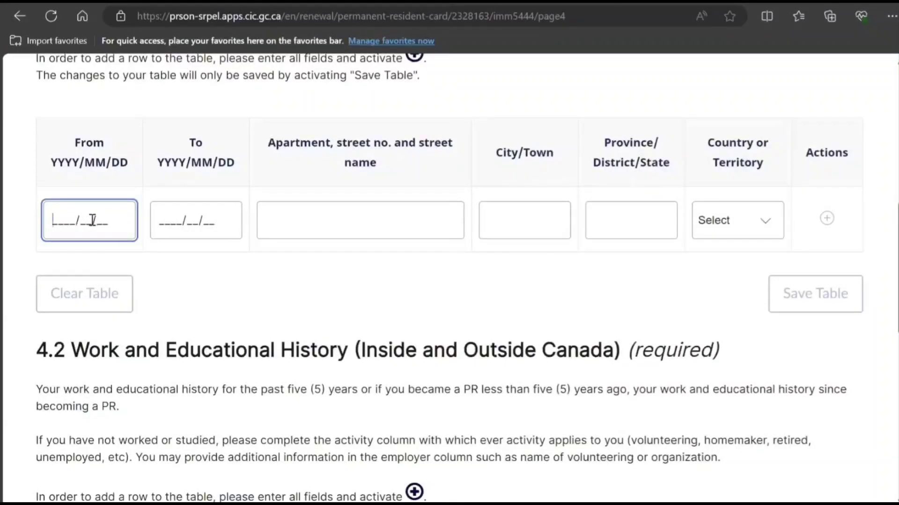
type("2019/10/10")
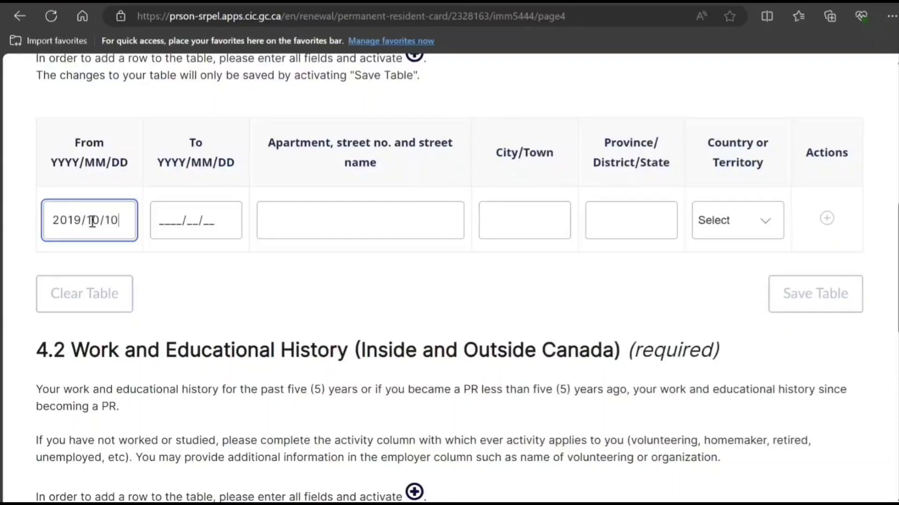
key("Tab")
type("1")
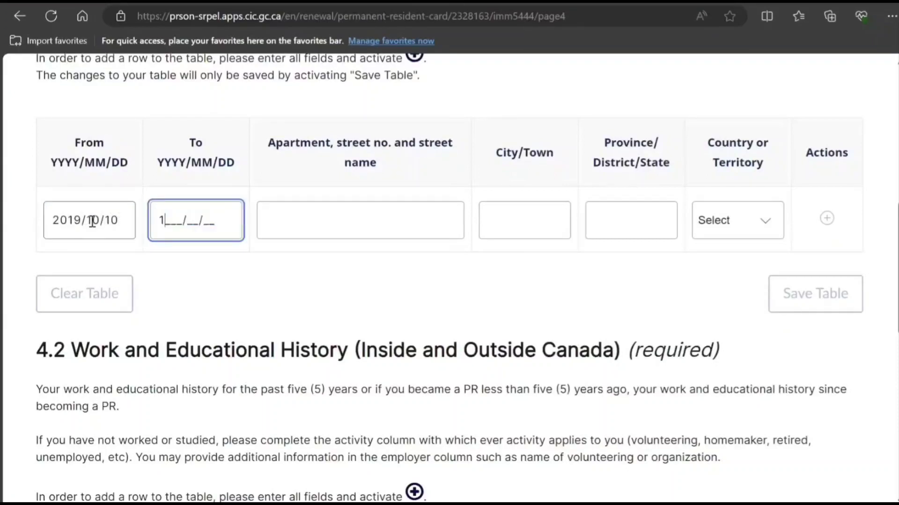
key("BackSpace")
type("2024/04/11")
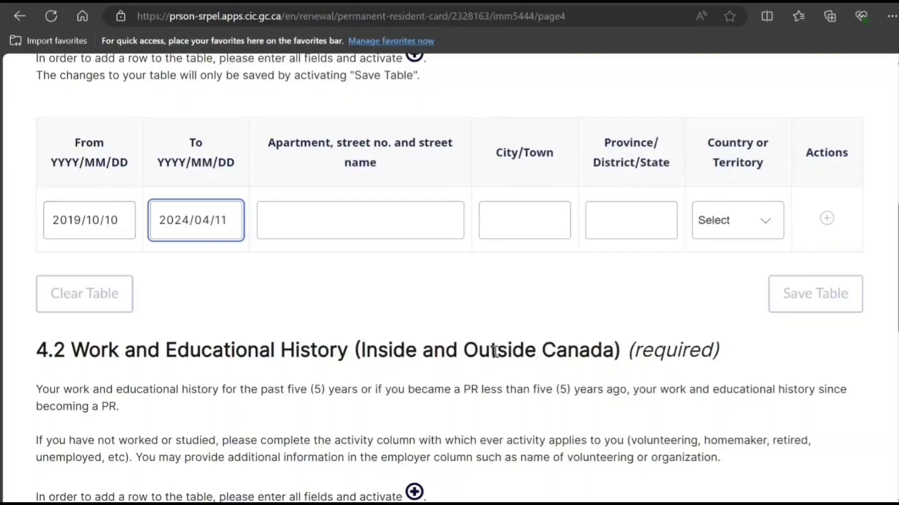
Step: Enter the street address and city in the Address History row, with "ON" as the province
left_click(394, 224)
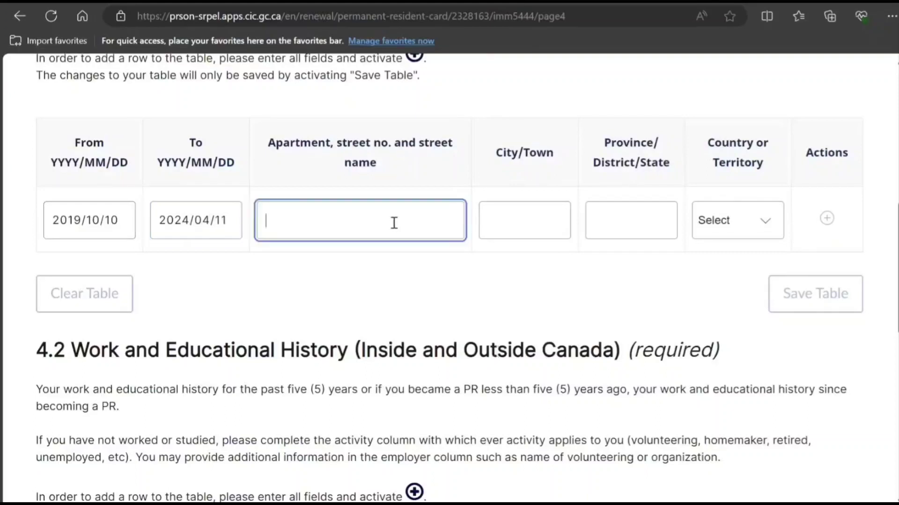
type("66776 hjvh bvbv")
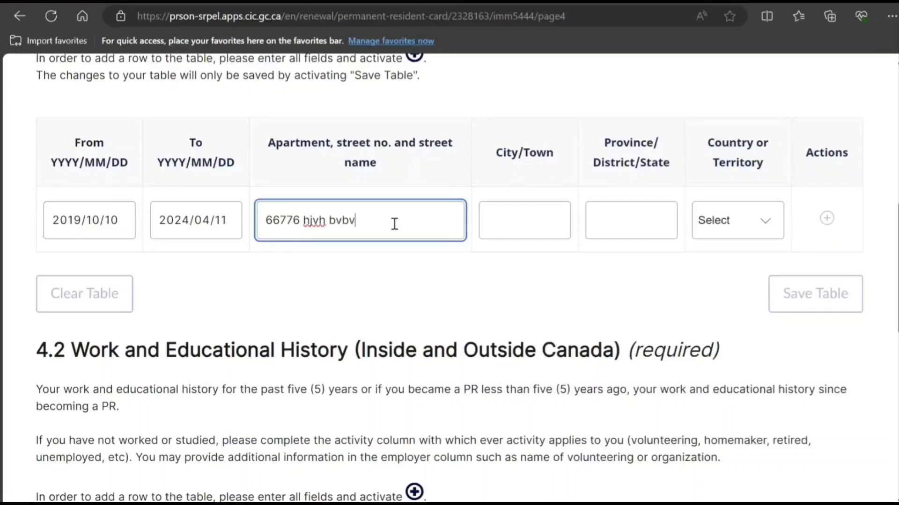
left_click(533, 233)
type("jhjhjhj")
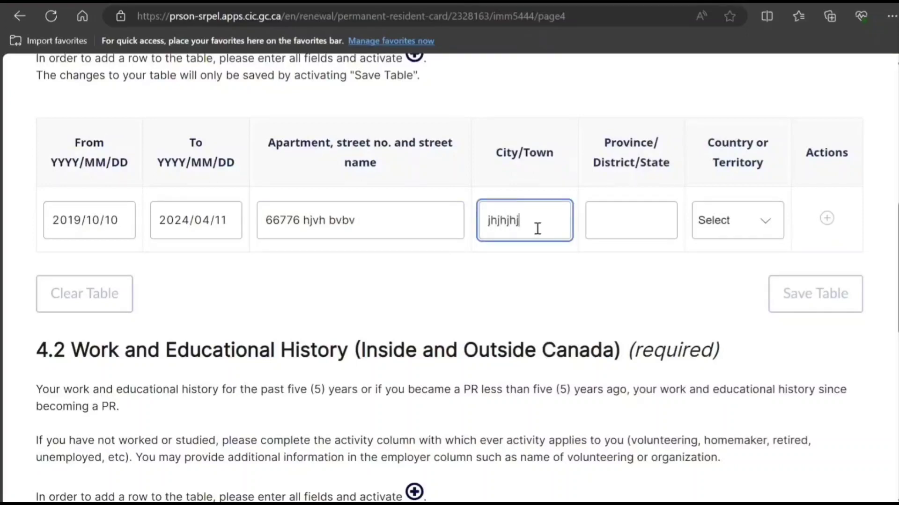
key("Tab")
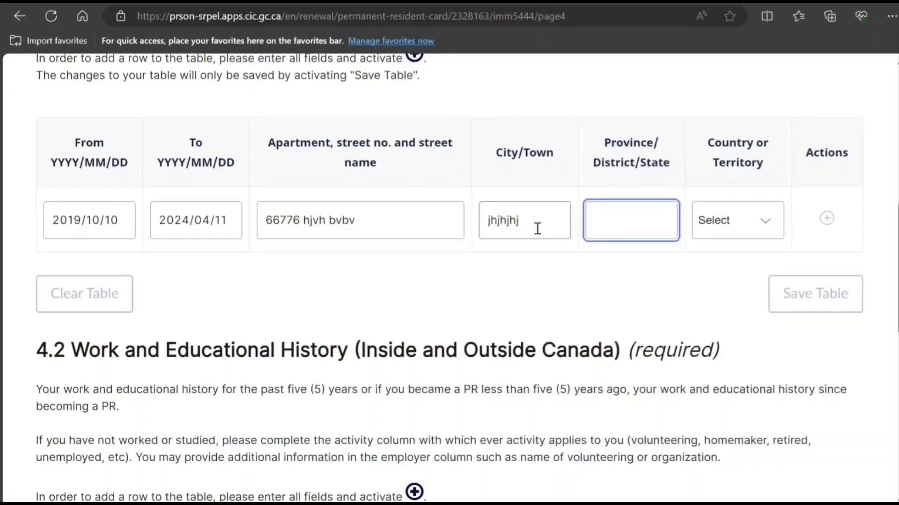
type("ON")
Step: Set the country of the Address History row to Canada and add the row to the table
key("Tab")
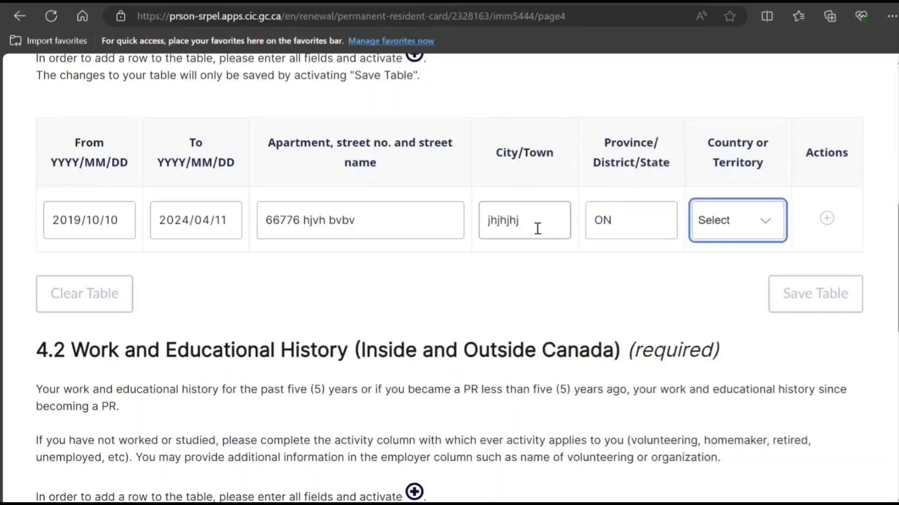
key("c")
key("c")
key("c")
left_click(538, 290)
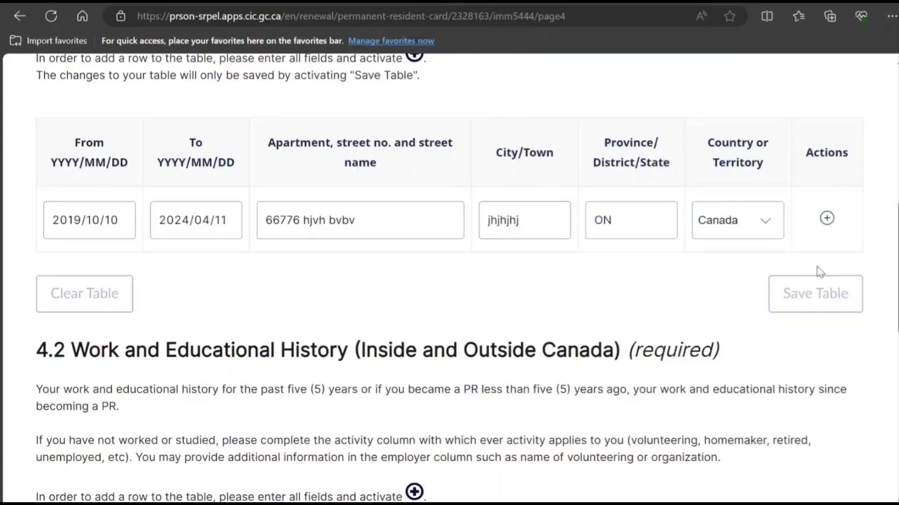
left_click(826, 220)
scroll(718, 257, "down", 3)
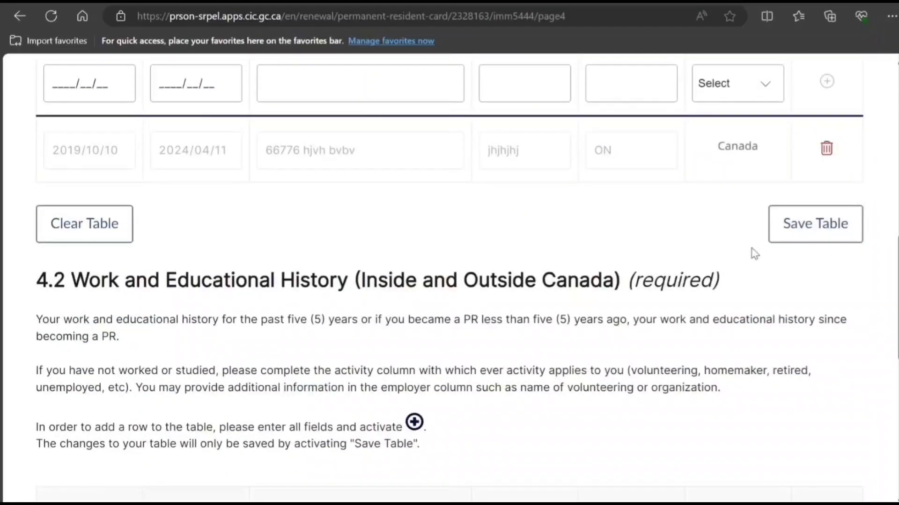
scroll(634, 315, "up", 2)
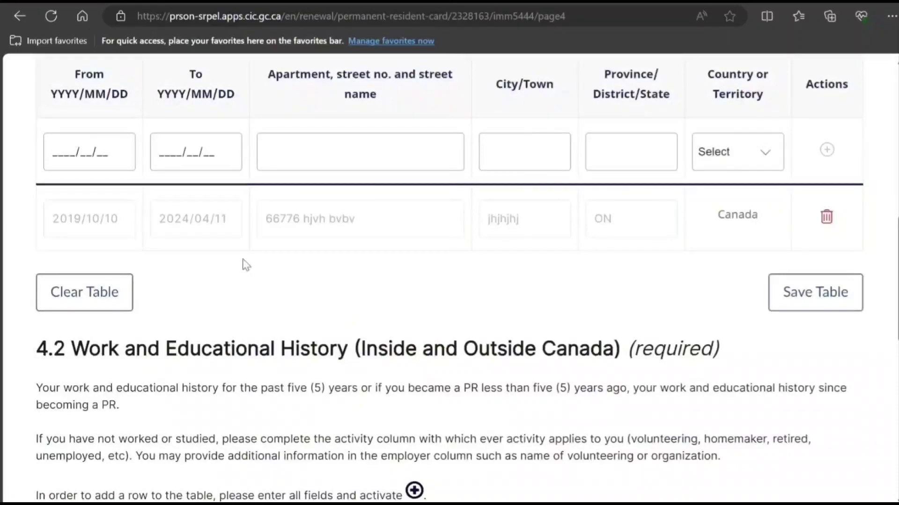
Step: In the Work and Educational History row, set the From date to 2019/10/10 and the To date to 2024/04/11
scroll(241, 265, "down", 5)
scroll(357, 302, "up", 5)
scroll(357, 302, "down", 5)
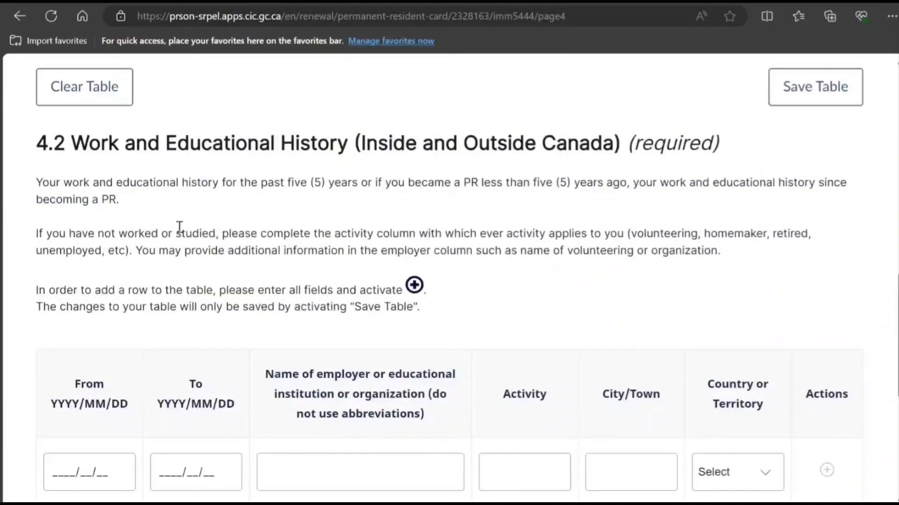
scroll(179, 226, "down", 7)
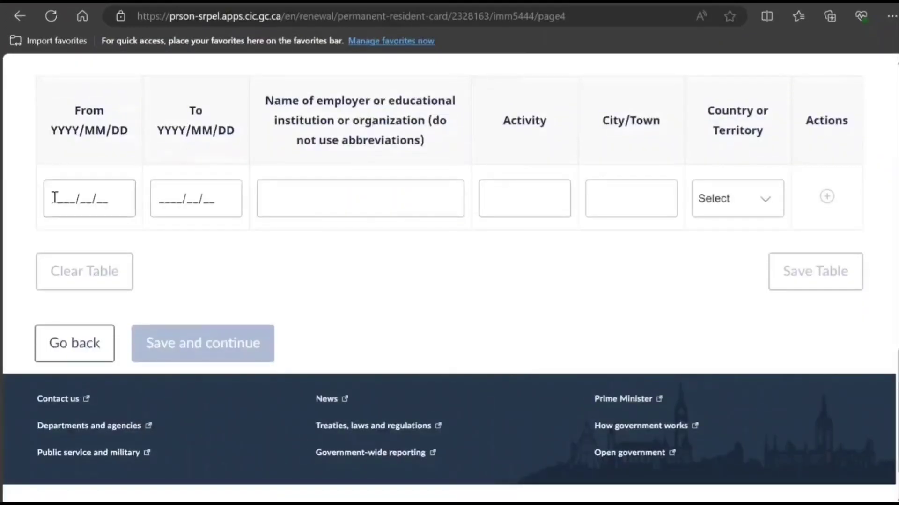
left_click(54, 197)
type("2")
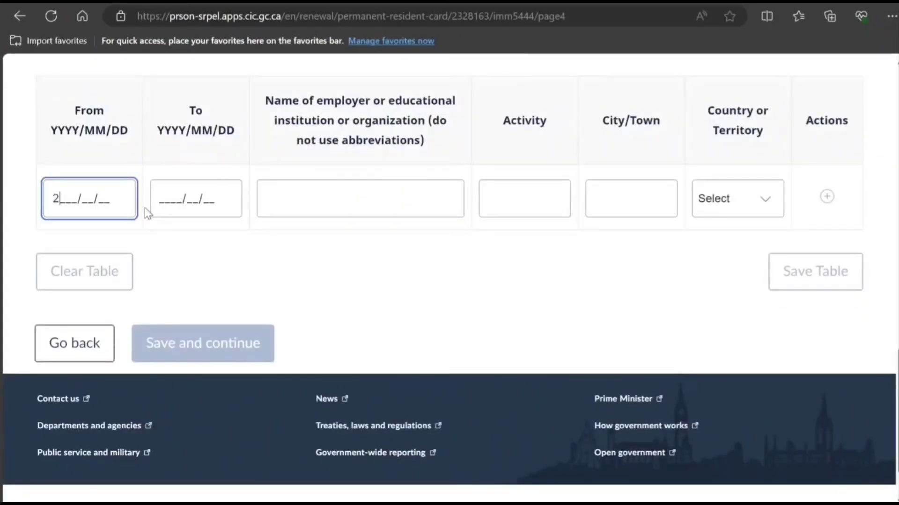
type("019/10/10")
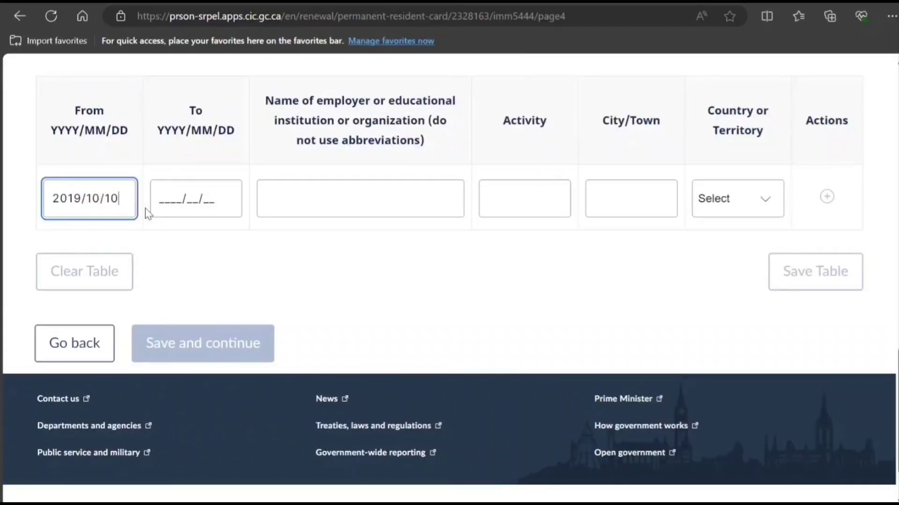
key("Tab")
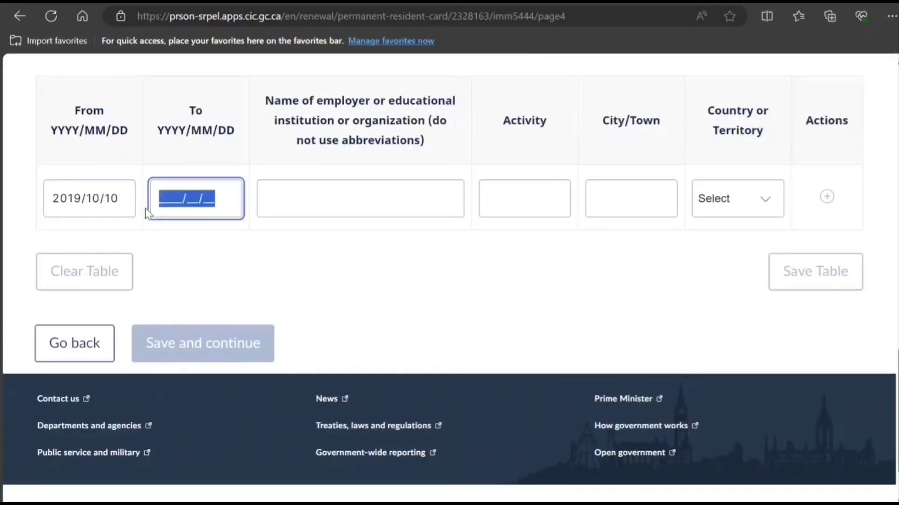
type("2")
type("024/")
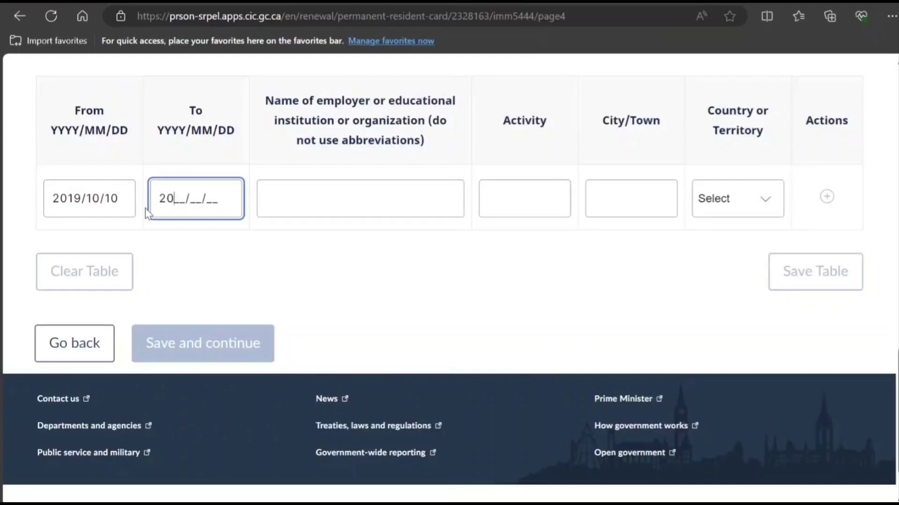
type("04/11")
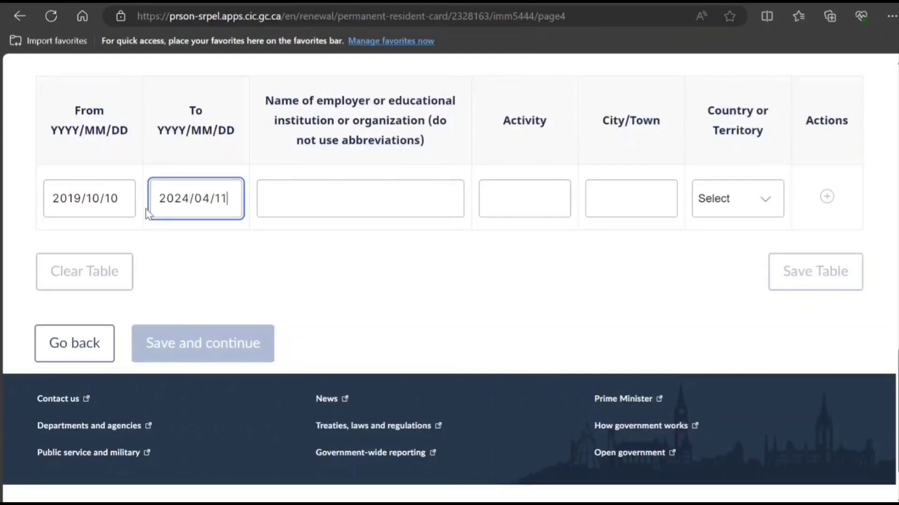
Step: Enter "hjh jhj j" as the employer, "Working" as the activity and "yujhjh" as the city in the Work and Educational History row
key("Tab")
type("hjh jhj j")
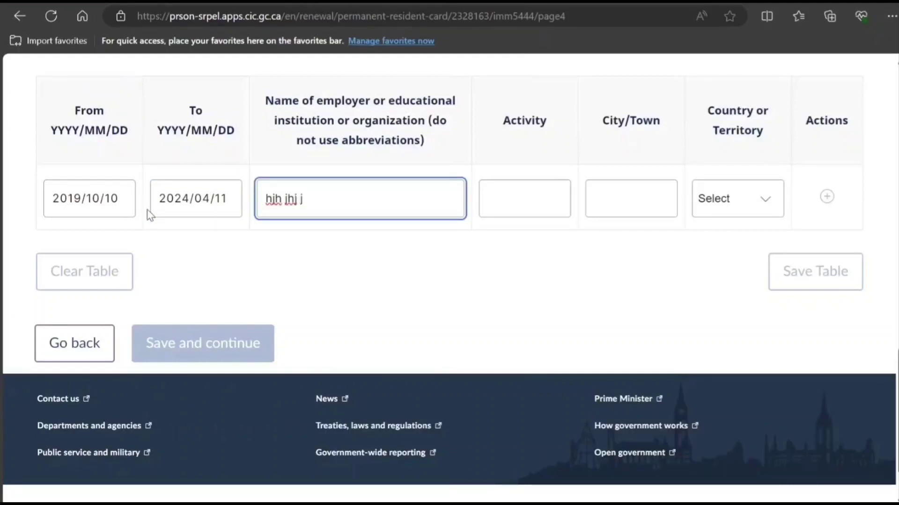
key("Tab")
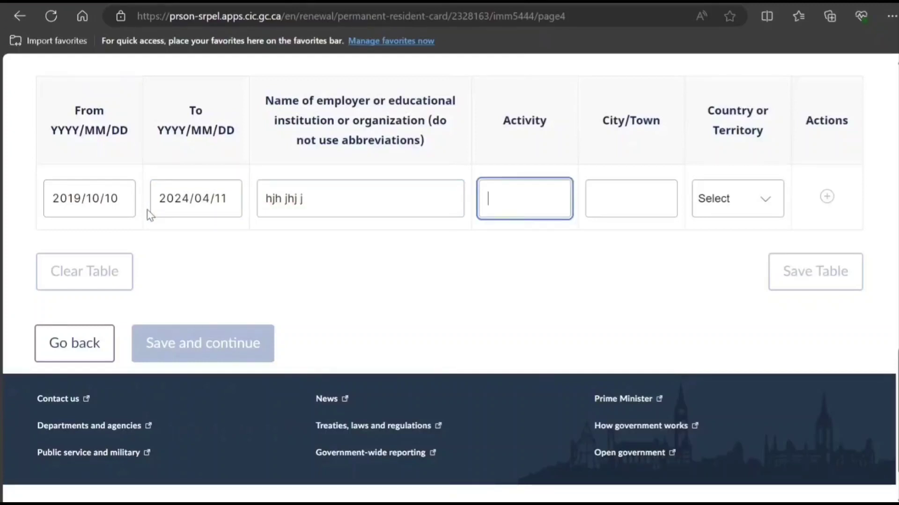
type("Working")
key("Tab")
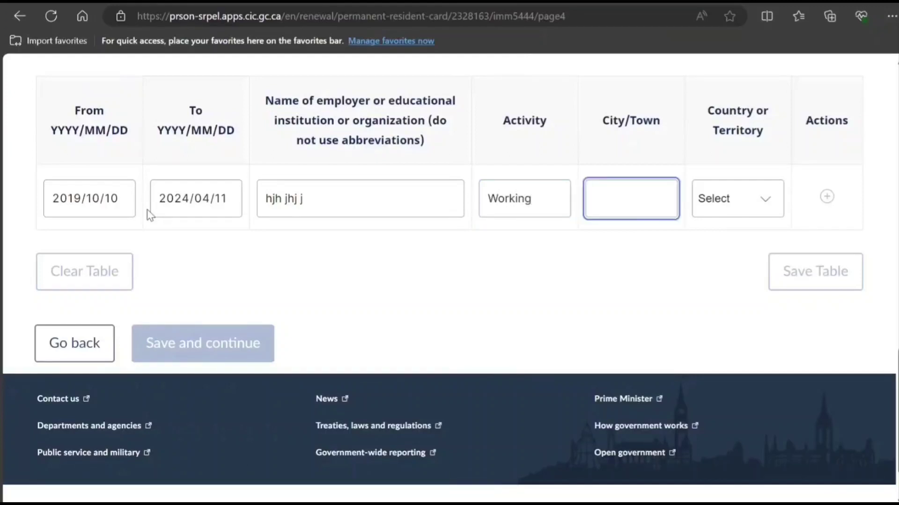
type("yujhjh")
Step: Set the country of the Work and Educational History row to Canada and add the row to the table
left_click(733, 210)
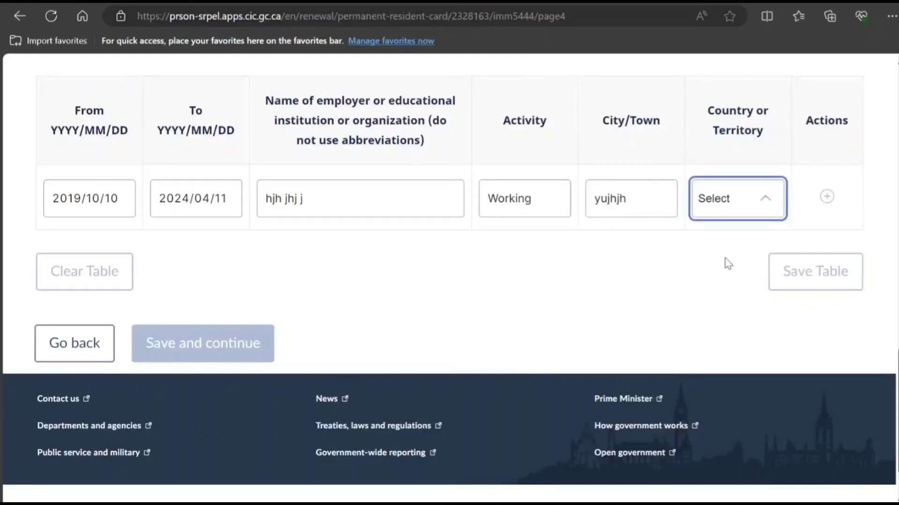
left_click(736, 246)
left_click(842, 204)
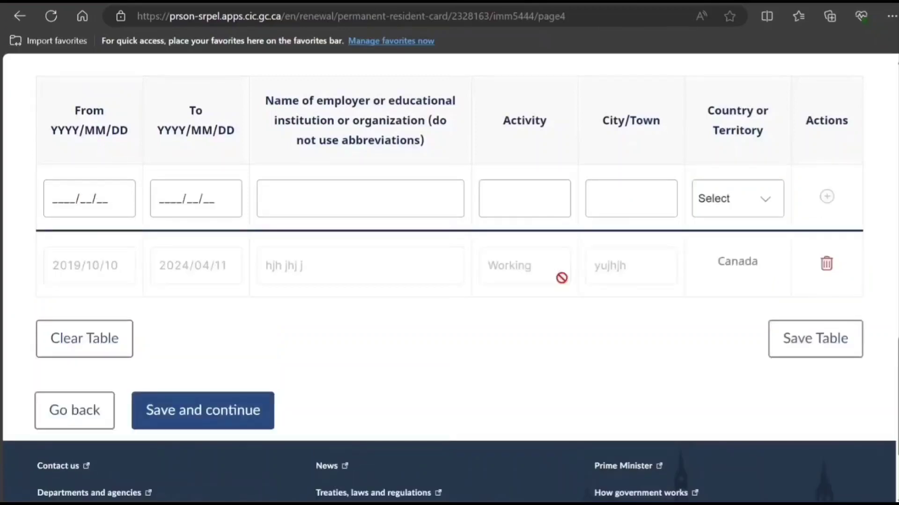
Step: Save section 4, continue to section 5 and answer No to question 5.1 about travel outside Canada
scroll(327, 281, "down", 2)
left_click(197, 274)
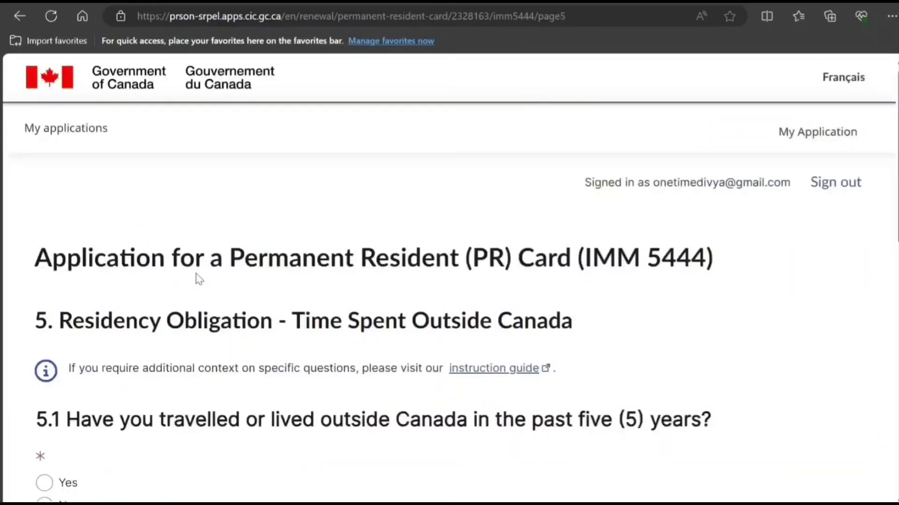
scroll(210, 295, "down", 4)
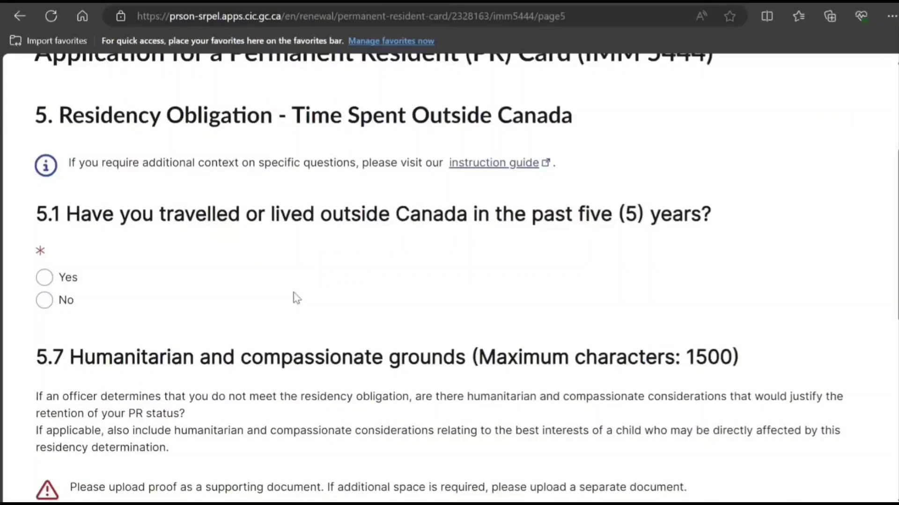
left_click(45, 302)
scroll(195, 322, "down", 4)
scroll(194, 322, "up", 3)
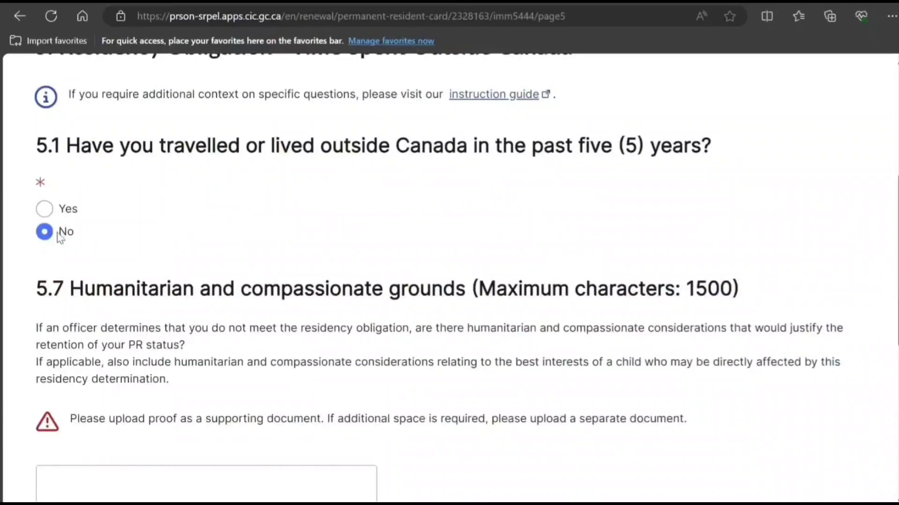
Step: Switch question 5.1 to Yes to view its follow-up questions, and set the answer back to No
left_click(45, 208)
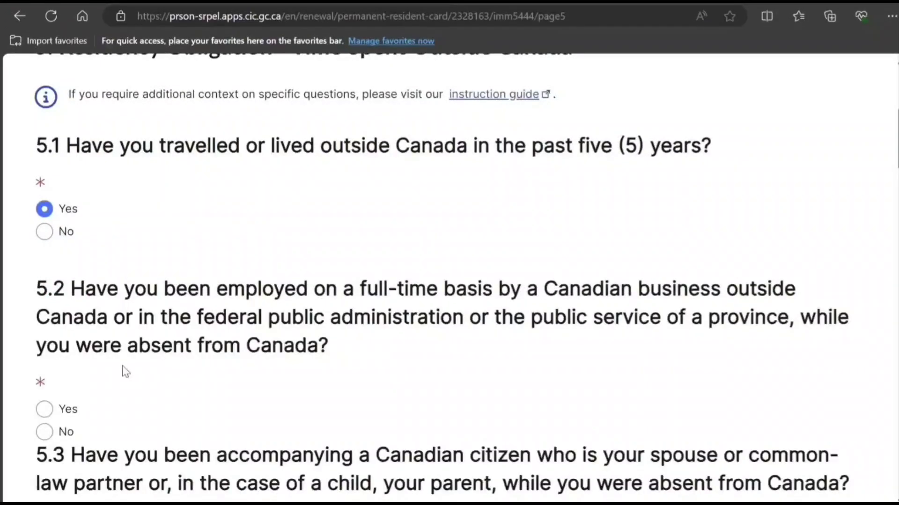
scroll(125, 372, "down", 10)
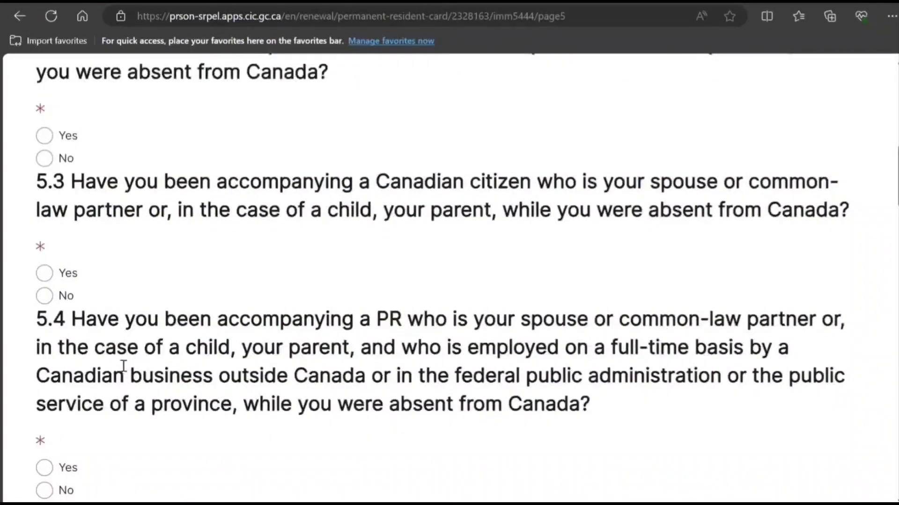
scroll(123, 366, "up", 10)
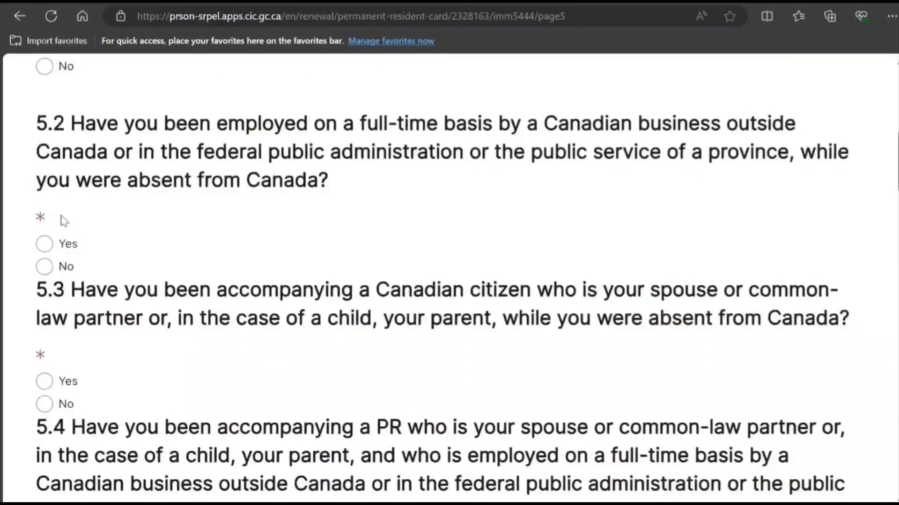
left_click(44, 300)
Step: Read the instructions for section 5.7 on humanitarian and compassionate grounds
scroll(73, 349, "down", 4)
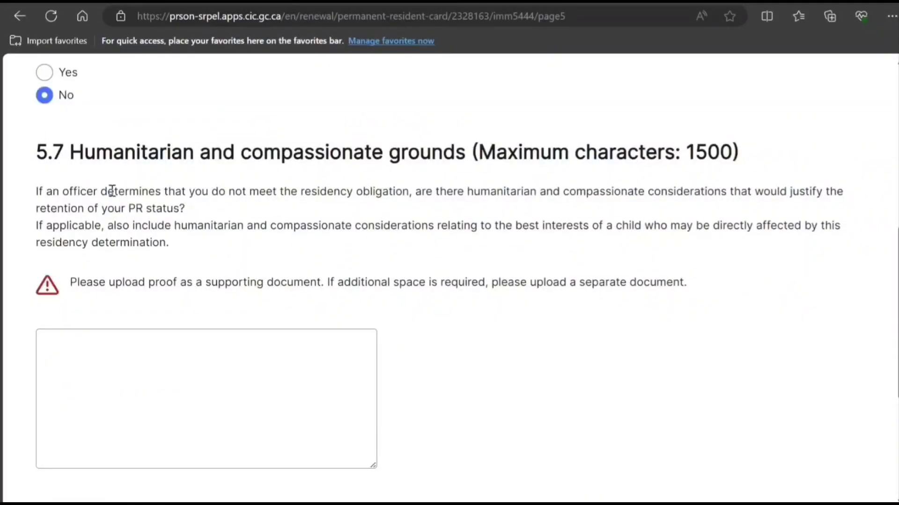
left_click_drag(114, 192, 558, 209)
left_click(619, 257)
scroll(619, 257, "down", 2)
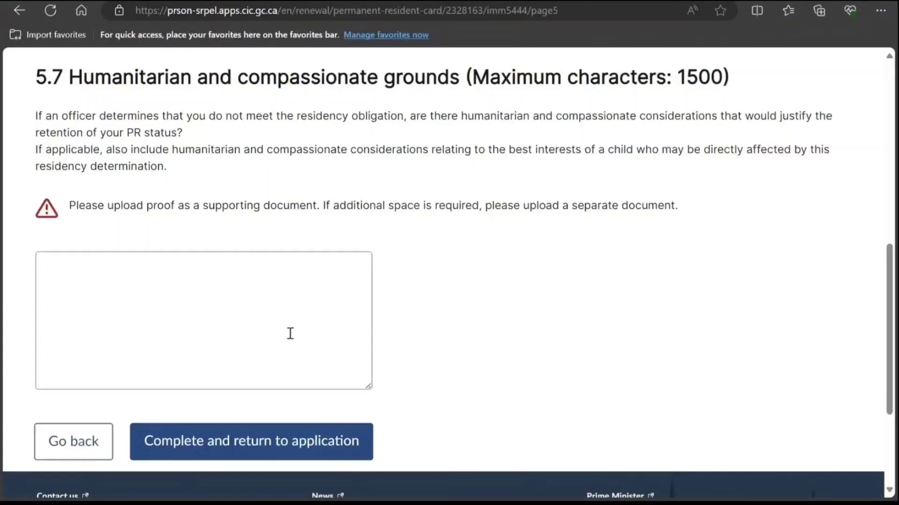
Step: Answer Yes to question 5.1 and review follow-up questions 5.2 to 5.4 about employment and accompanying family abroad
scroll(290, 333, "up", 5)
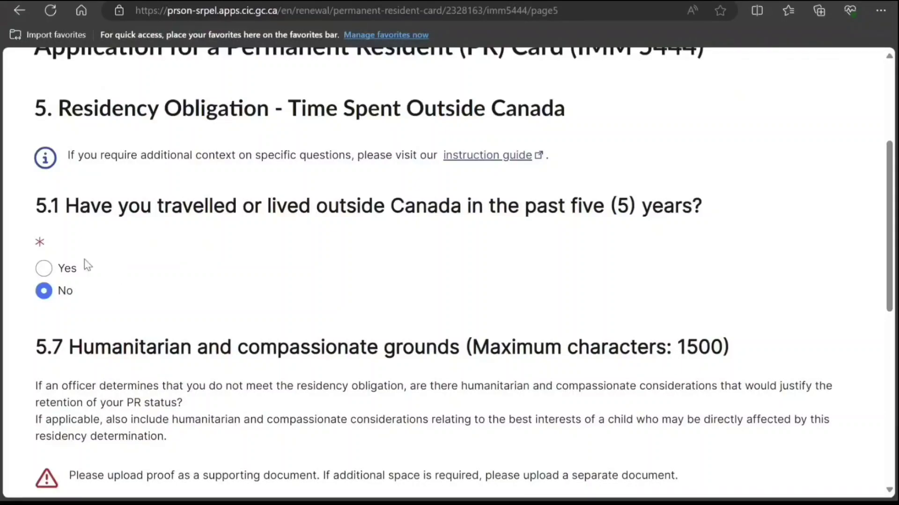
left_click(61, 268)
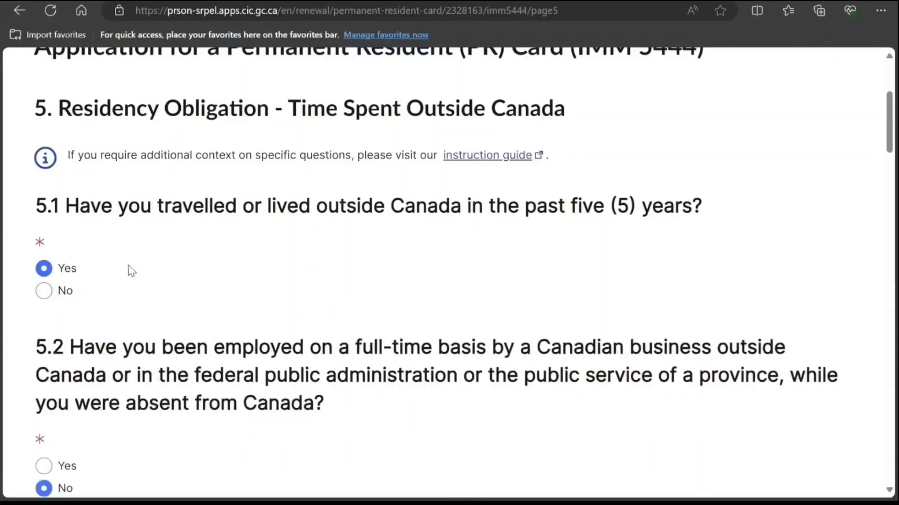
scroll(130, 266, "down", 4)
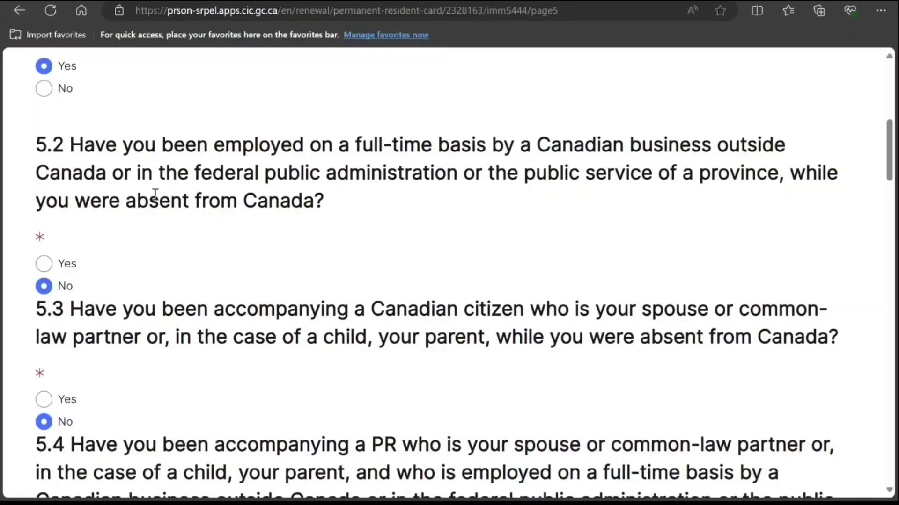
scroll(75, 280, "down", 2)
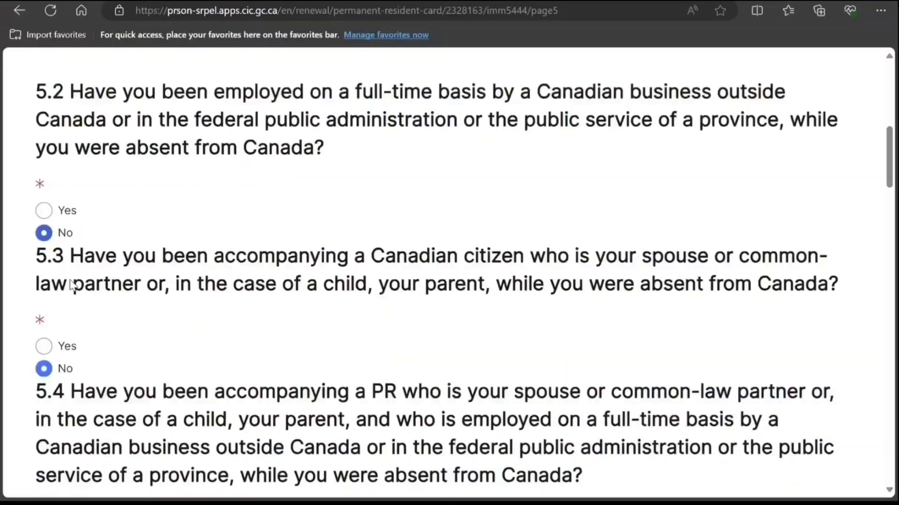
scroll(57, 294, "down", 2)
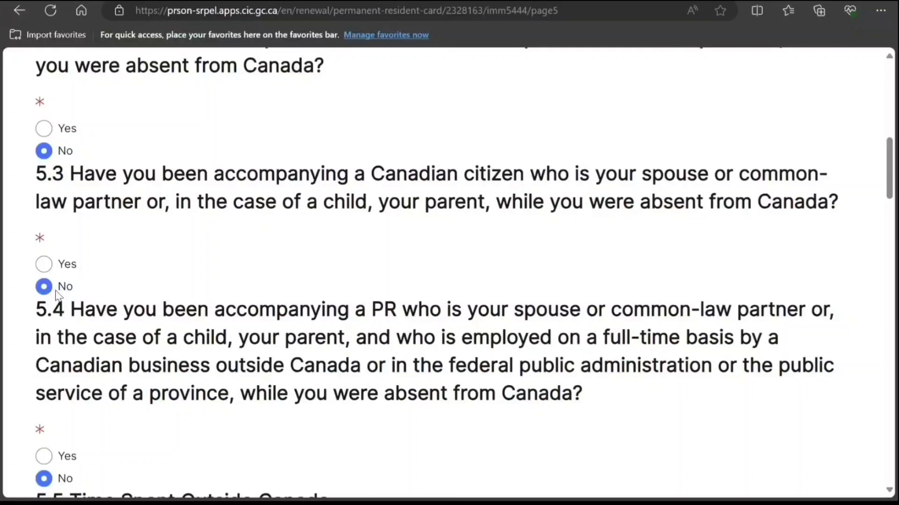
scroll(56, 294, "down", 2)
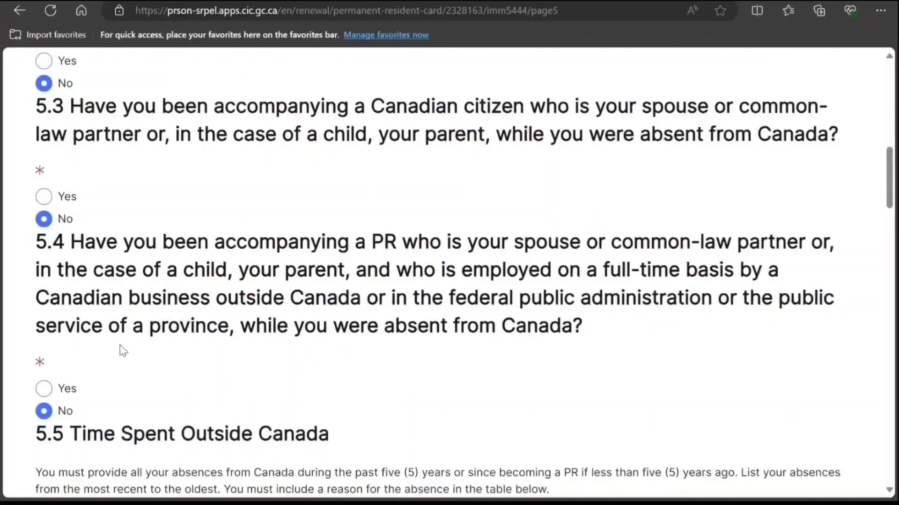
scroll(123, 351, "down", 3)
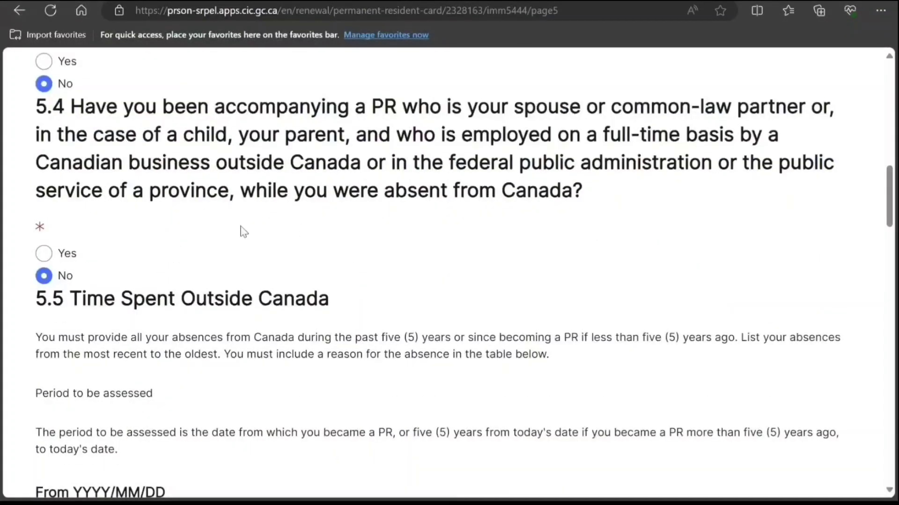
Step: Examine the assessment period, the absence table and the allowed reasons for absence in section 5.5
scroll(110, 320, "down", 4)
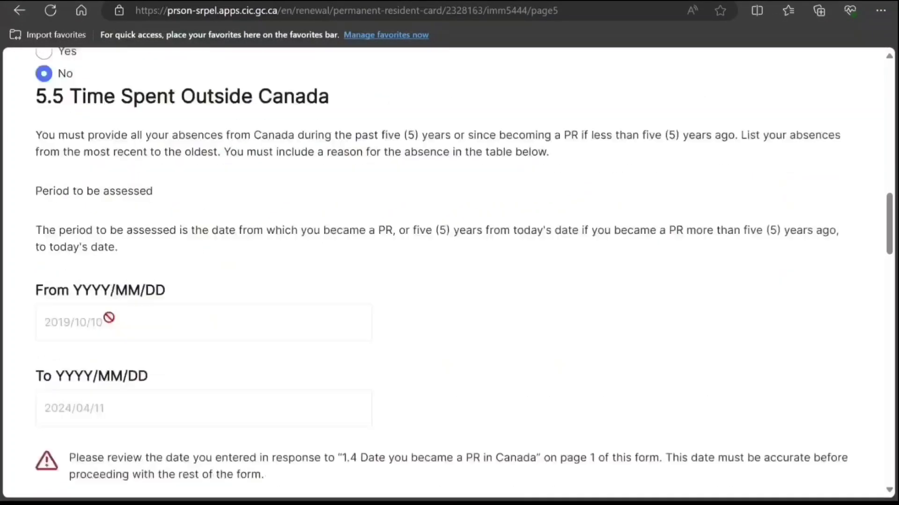
scroll(109, 318, "down", 3)
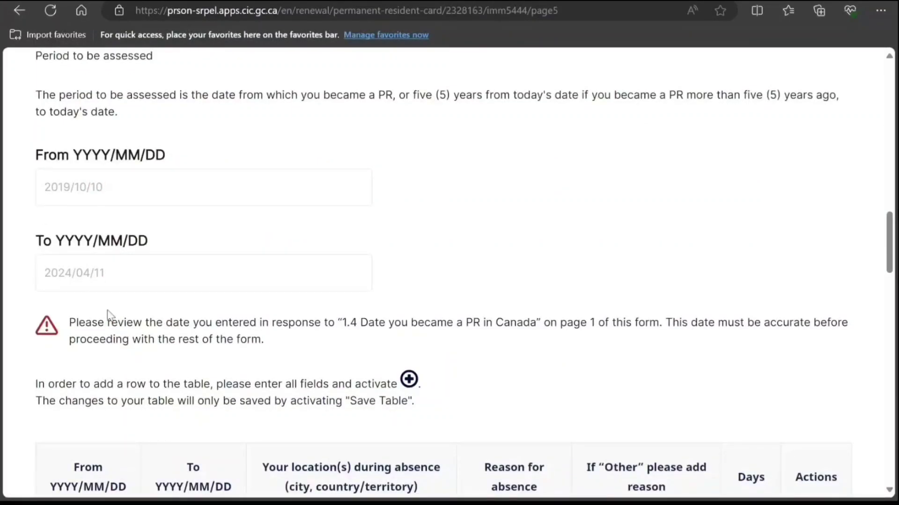
scroll(108, 315, "up", 5)
scroll(108, 312, "down", 9)
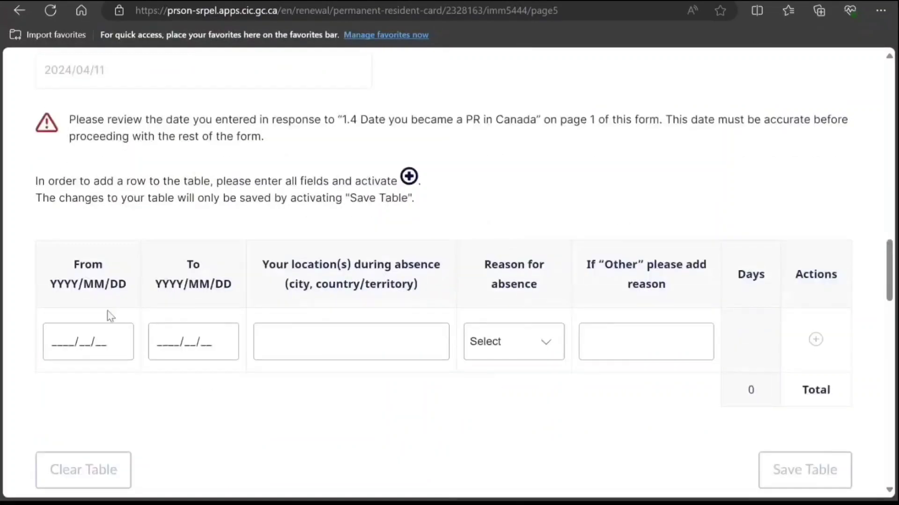
scroll(245, 313, "down", 3)
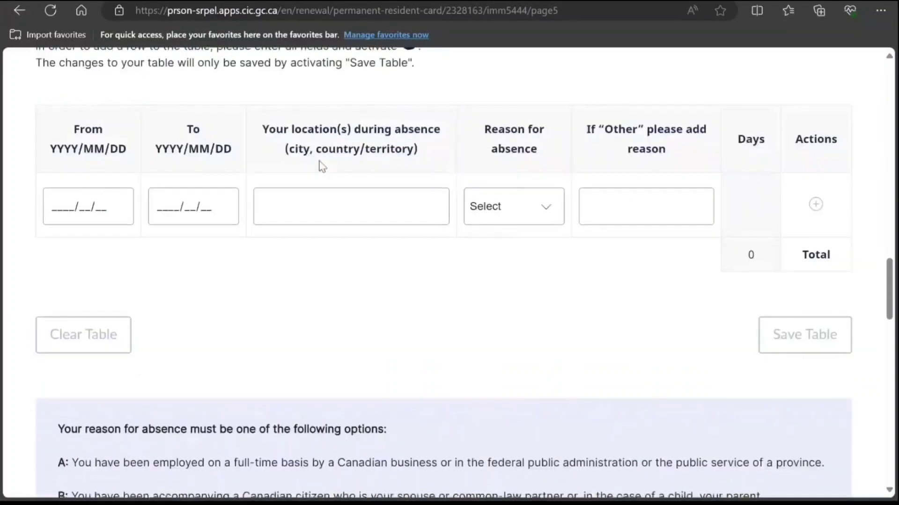
scroll(592, 293, "down", 3)
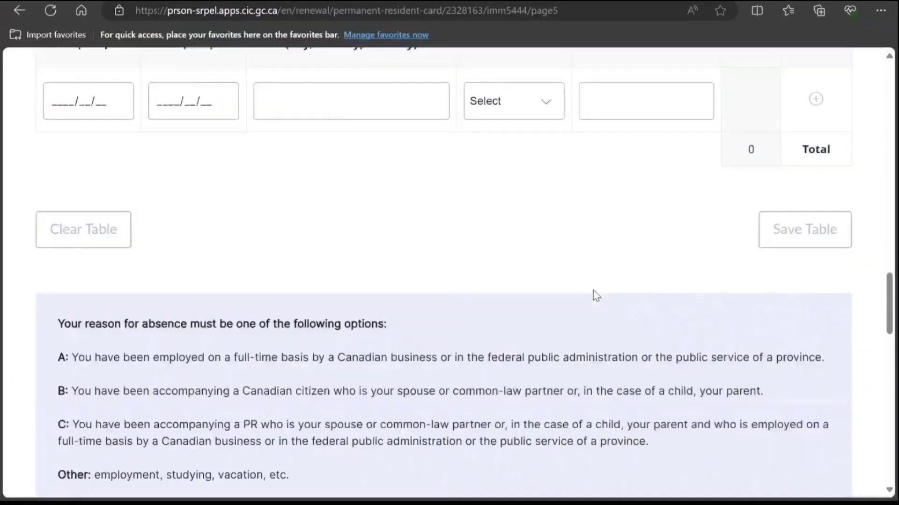
scroll(585, 286, "up", 3)
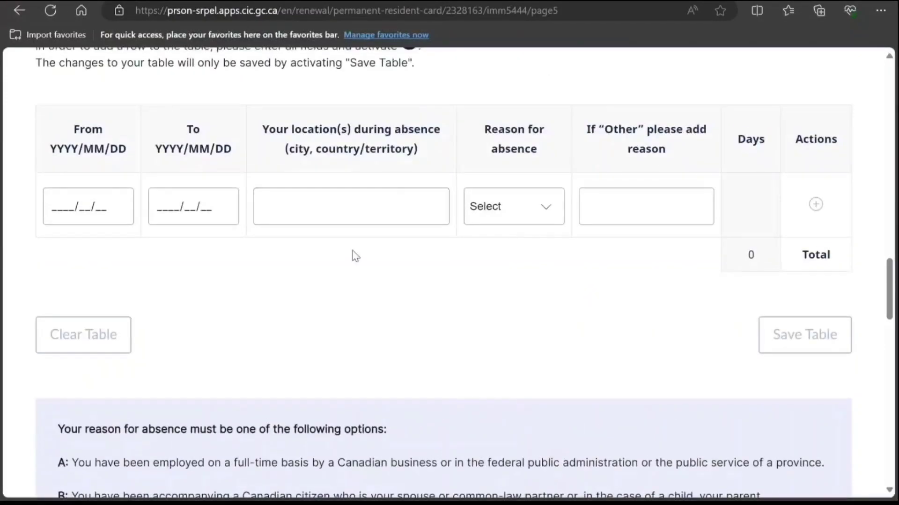
Step: Change the answer to question 5.1, travel or residence outside Canada in the past five years, to No
scroll(302, 294, "up", 15)
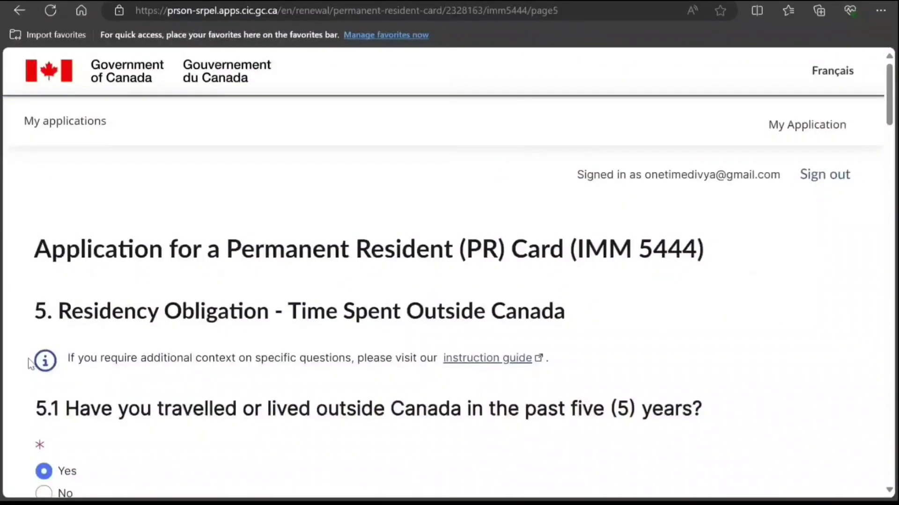
scroll(29, 362, "down", 3)
left_click(44, 359)
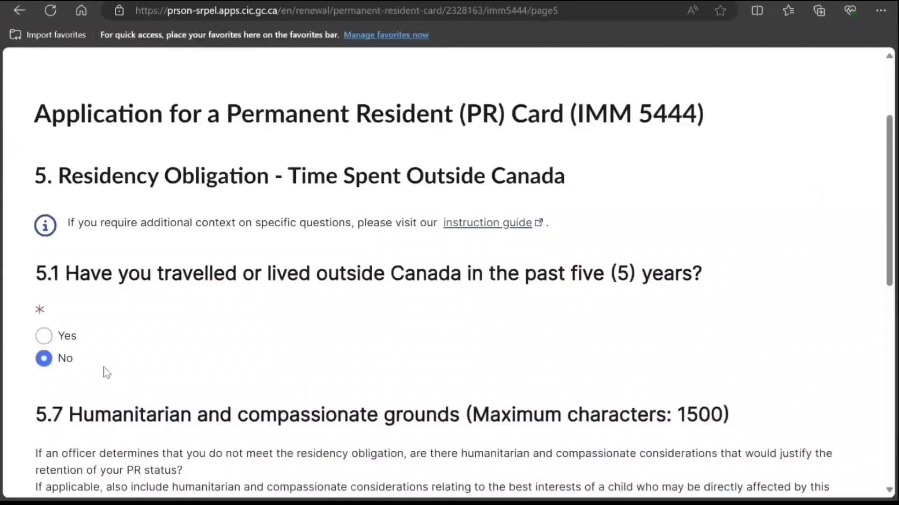
scroll(105, 371, "down", 10)
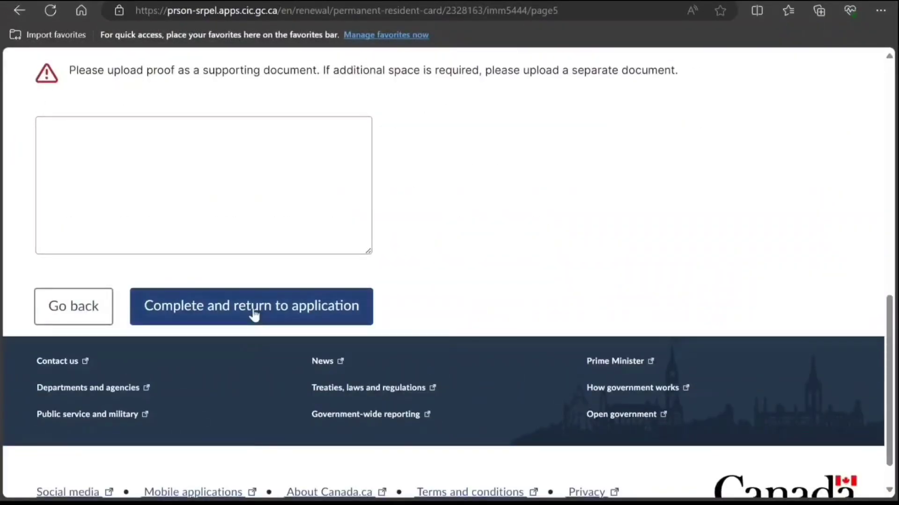